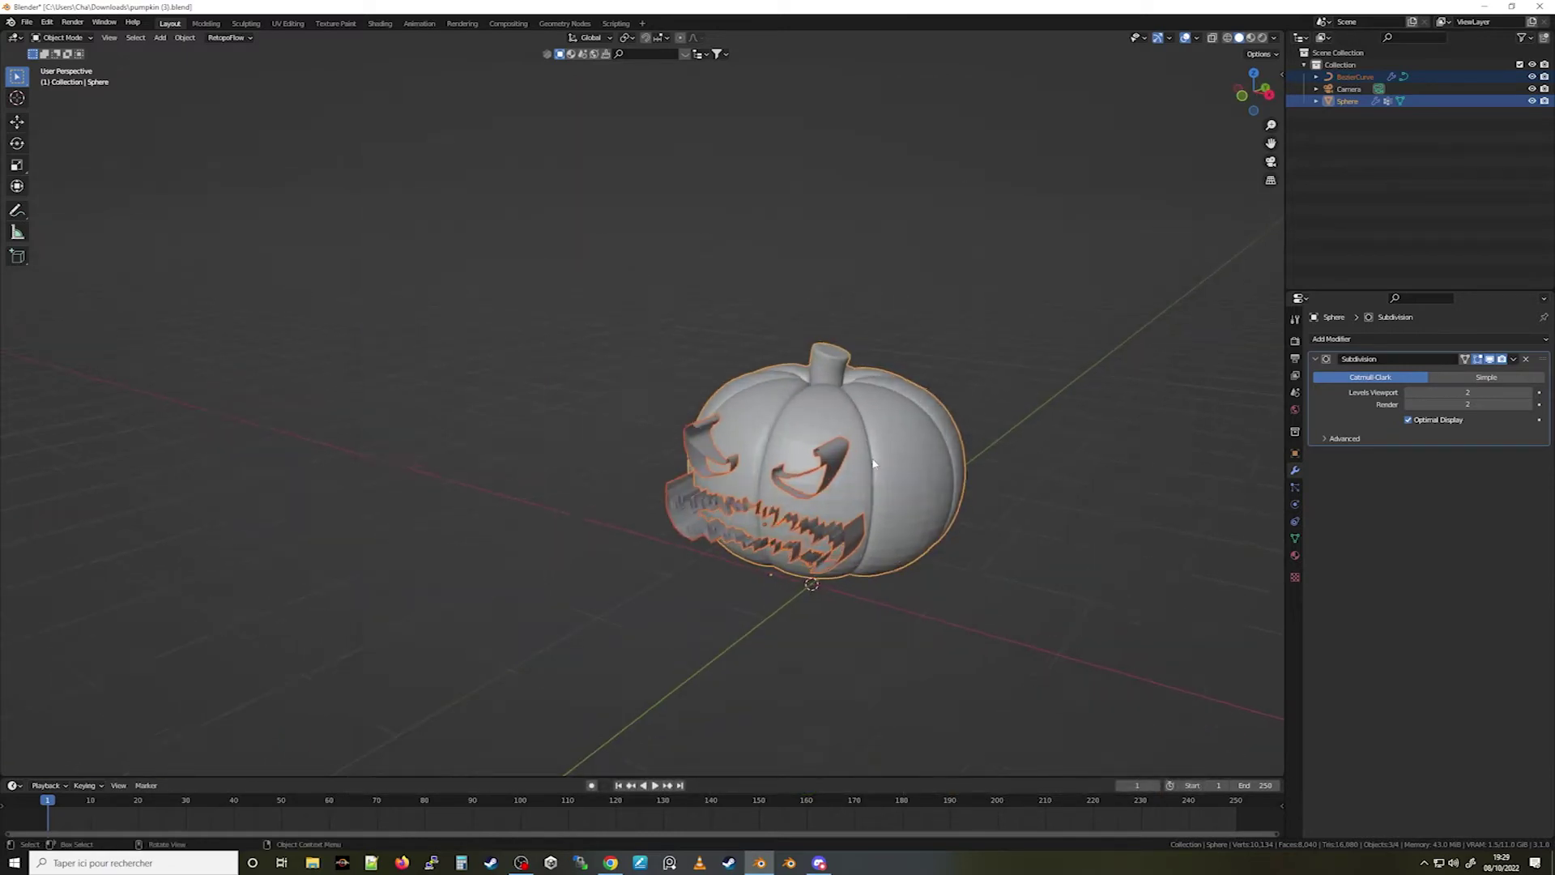
# Try to carve the jack-o'-lantern face out of the pumpkin with a Boolean difference using the face curve
pyautogui.scroll(2, 873, 463)
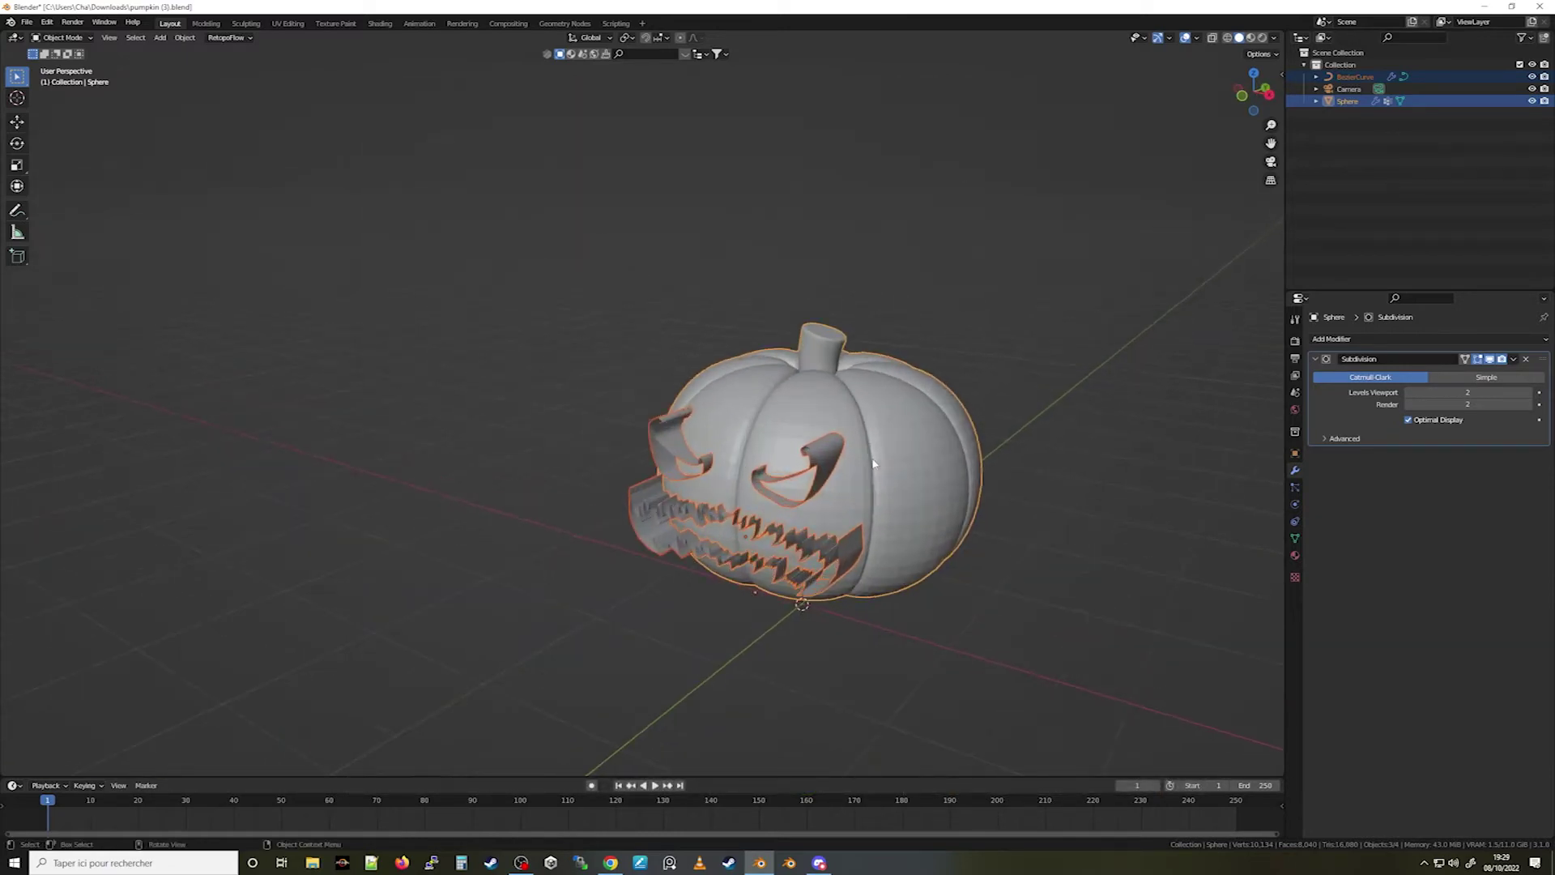
pyautogui.press('ctrl')
pyautogui.press('ctrl+KP_Subtract')
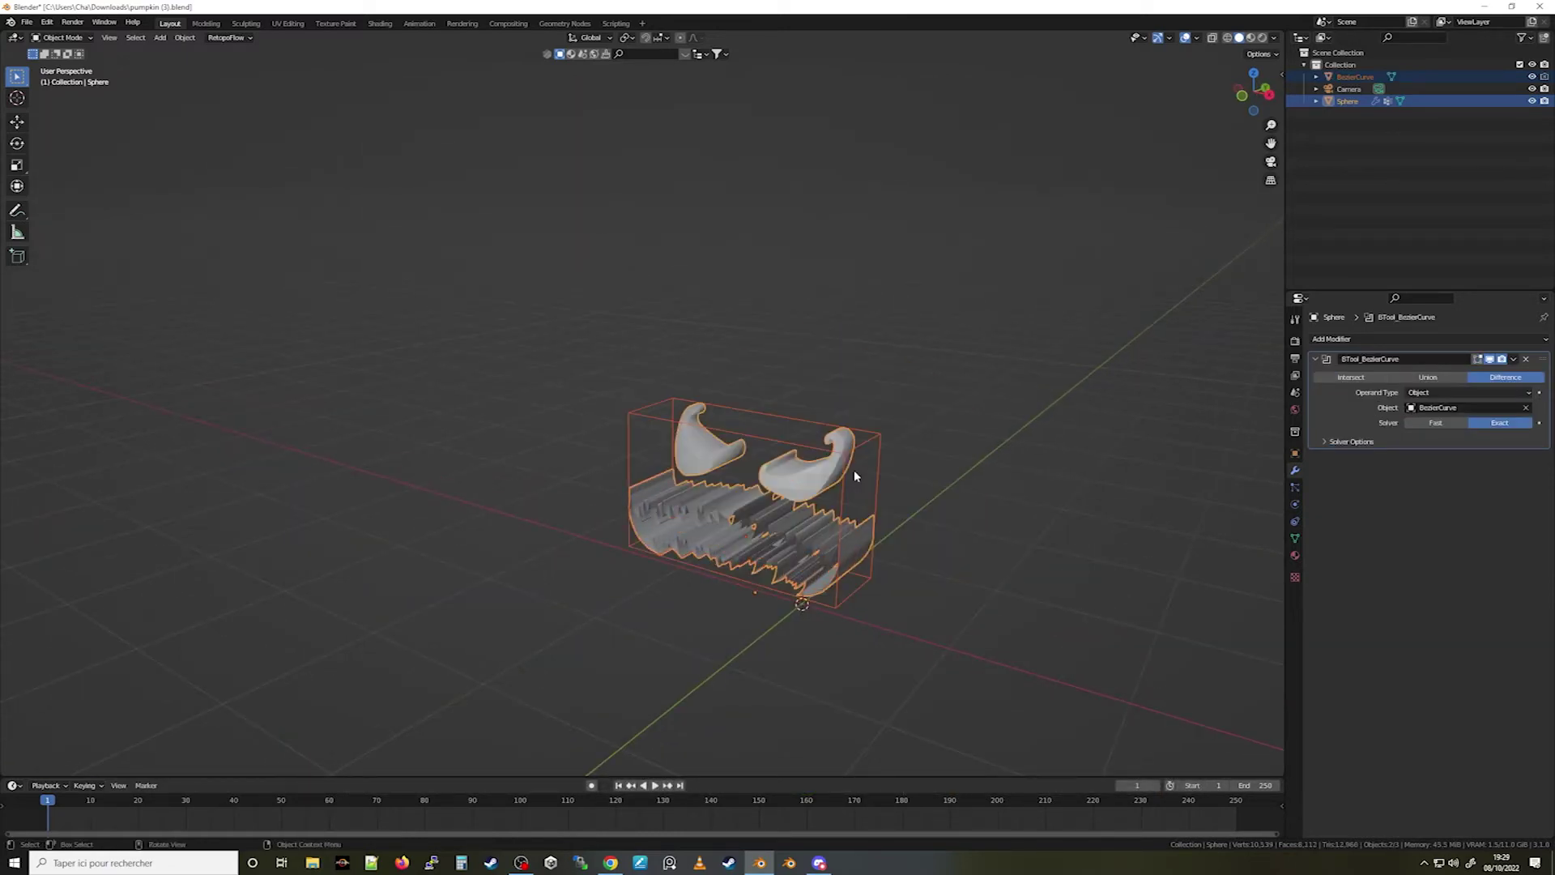
pyautogui.moveTo(756, 516)
pyautogui.mouseDown(button='middle')
pyautogui.moveTo(805, 479)
pyautogui.moveTo(739, 458)
pyautogui.moveTo(753, 502)
pyautogui.mouseUp(button='middle')
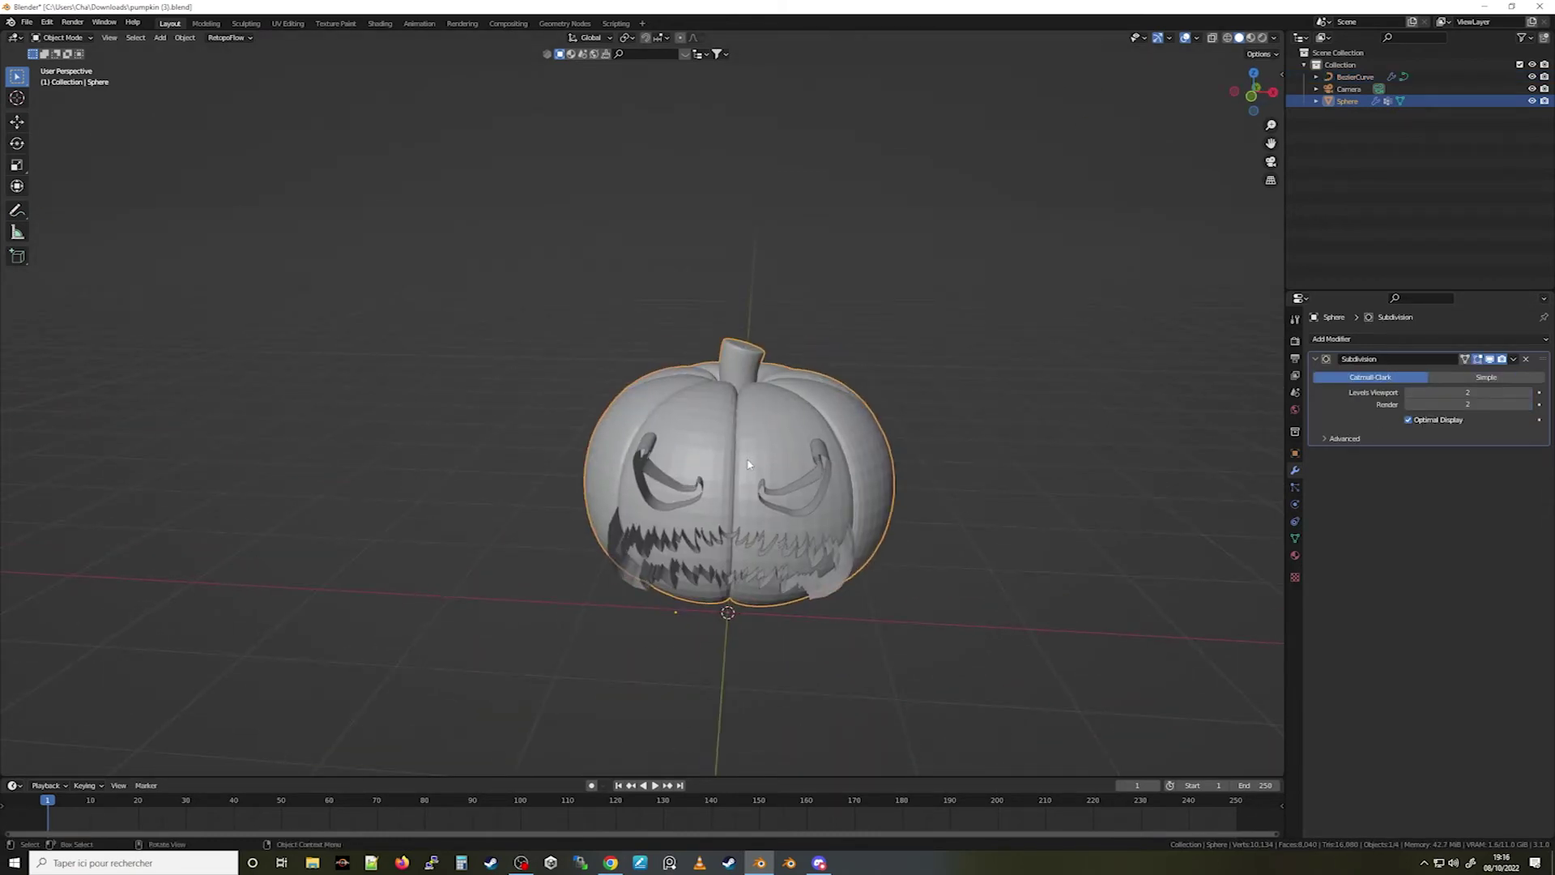
# Isolate the pumpkin in Edit Mode with vertex selection and display its Subdivision modifier on the editing cage
pyautogui.press('KP_Divide')
pyautogui.moveTo(729, 418); pyautogui.dragTo(711, 493, button='middle')
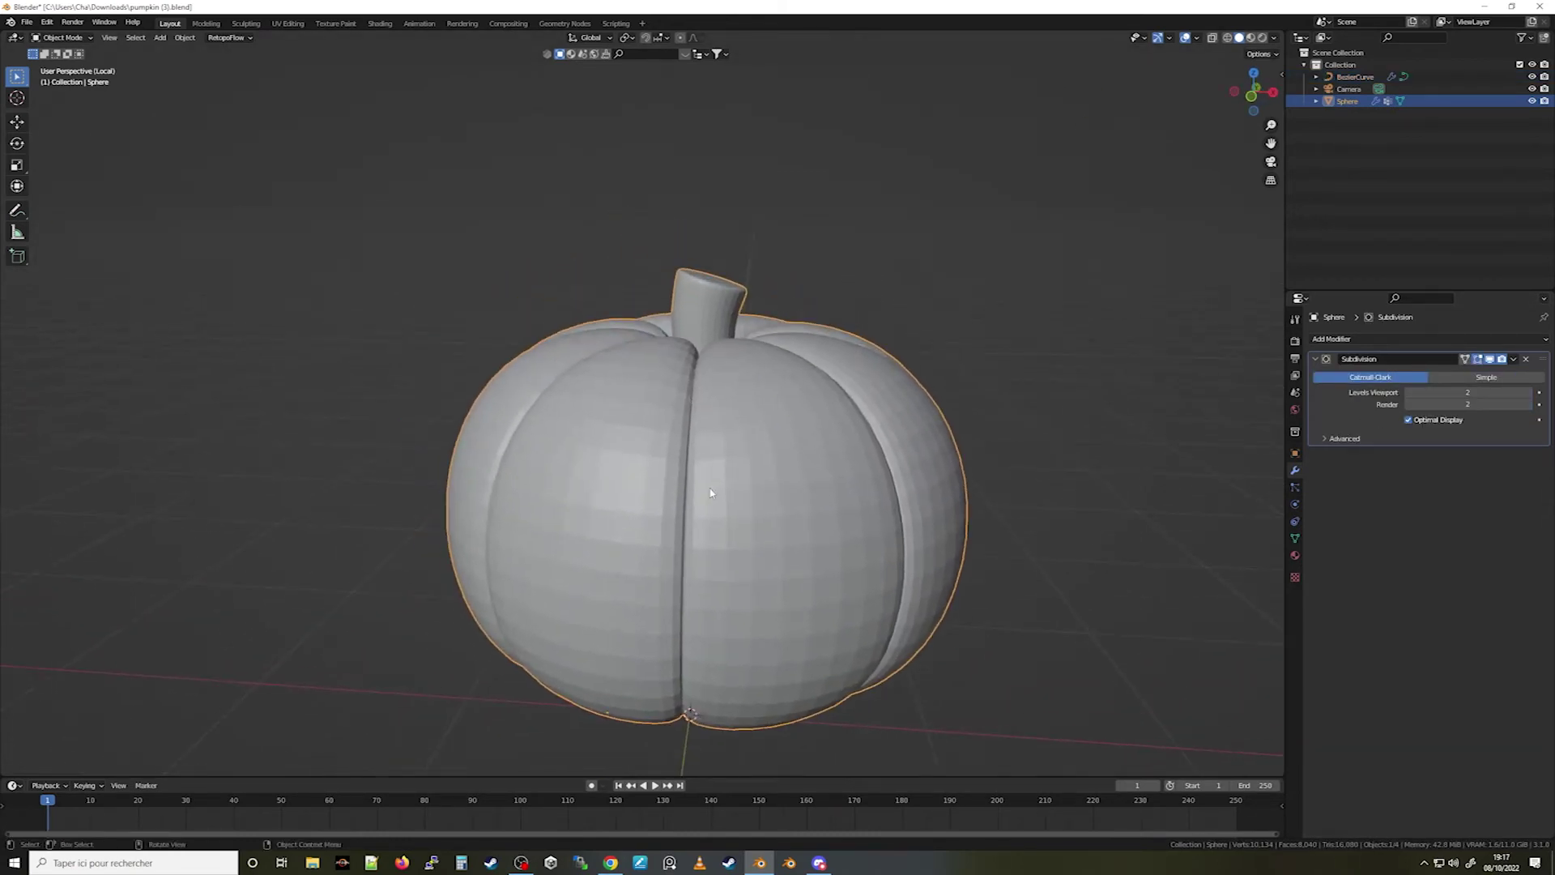
pyautogui.press('Tab')
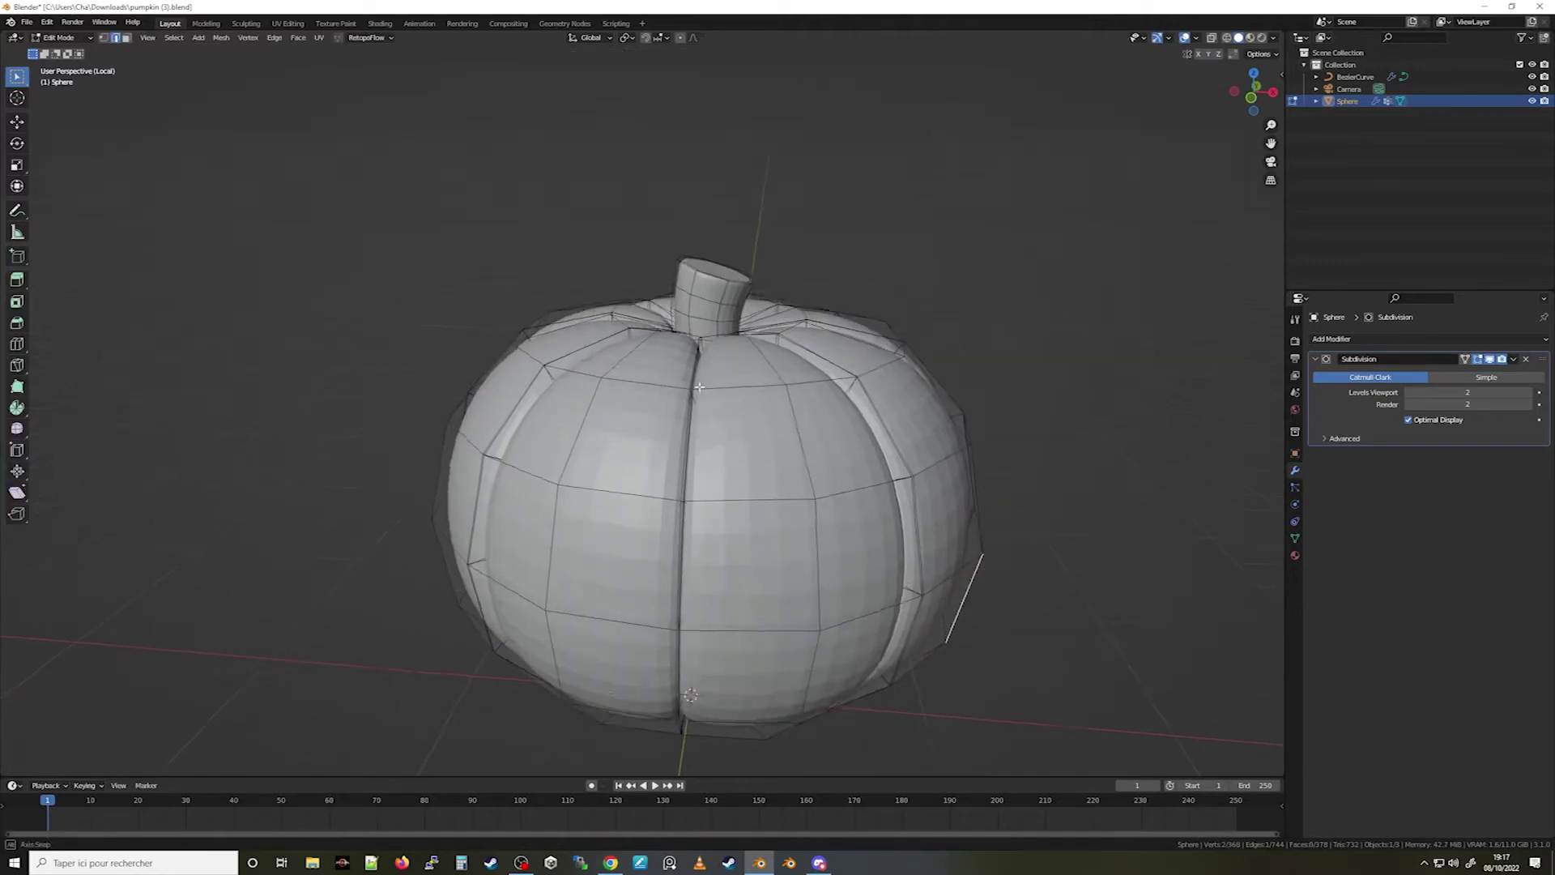
pyautogui.moveTo(696, 421); pyautogui.dragTo(656, 357, button='middle')
pyautogui.click(104, 39)
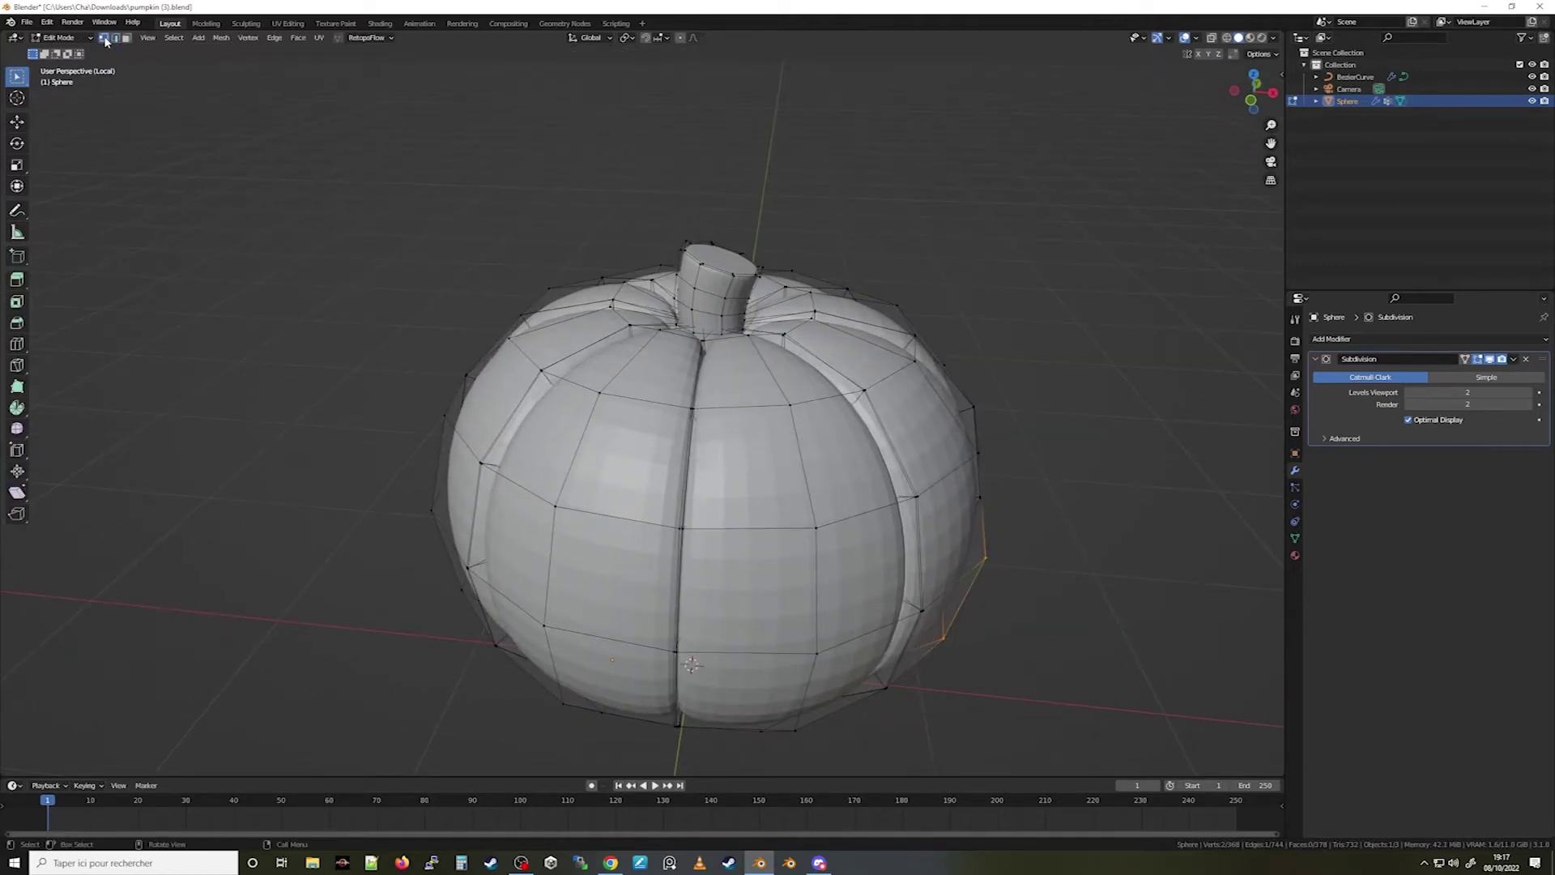
pyautogui.click(1467, 359)
# Select the stem's geometry outward from its top cap, exclude the cap, and shrink it inward about 0.049 m along its normals
pyautogui.moveTo(693, 339); pyautogui.dragTo(689, 393, button='middle')
pyautogui.scroll(5, 689, 394)
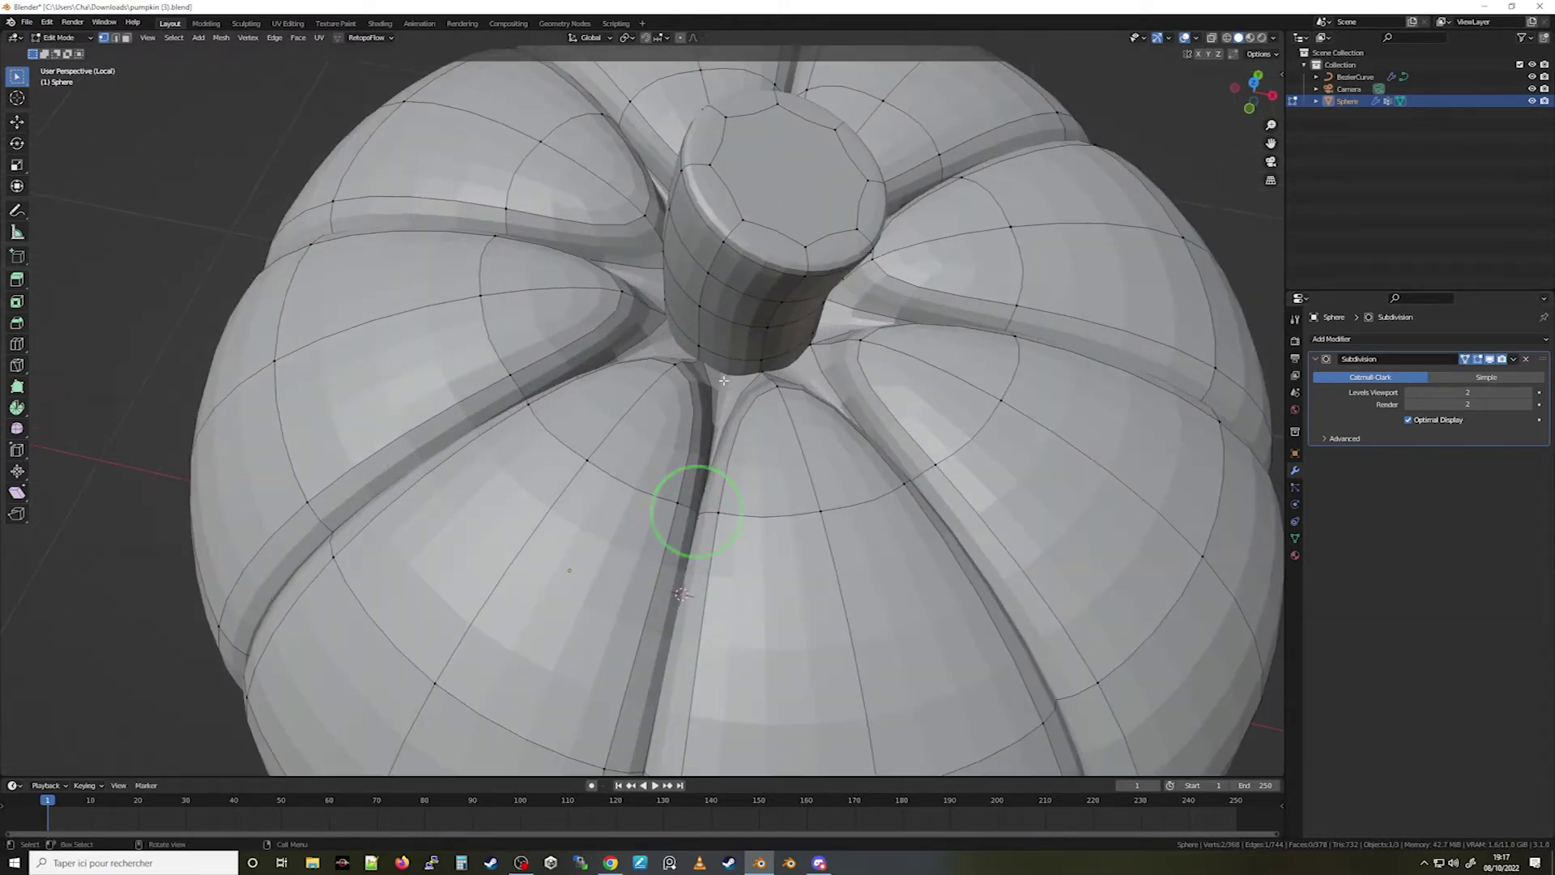
pyautogui.press('alt')
pyautogui.keyDown('alt'); pyautogui.click(772, 232); pyautogui.keyUp('alt')
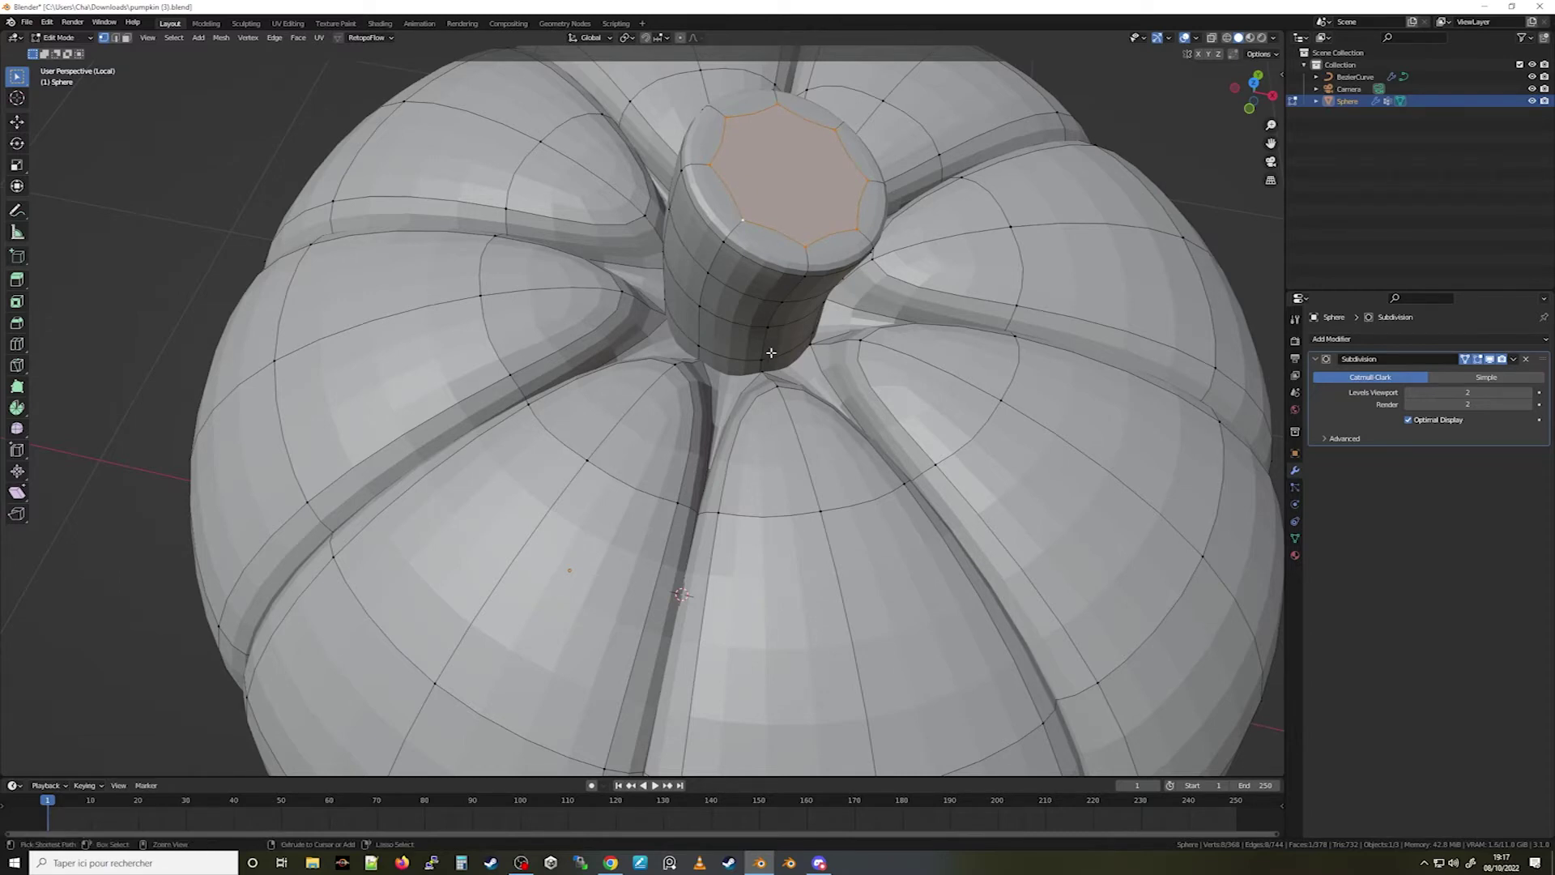
pyautogui.press('ctrl+KP_Add')
pyautogui.press('ctrl+KP_Add')
pyautogui.press('ctrl+KP_Add')
pyautogui.press('ctrl+KP_Add')
pyautogui.press('ctrl+KP_Add')
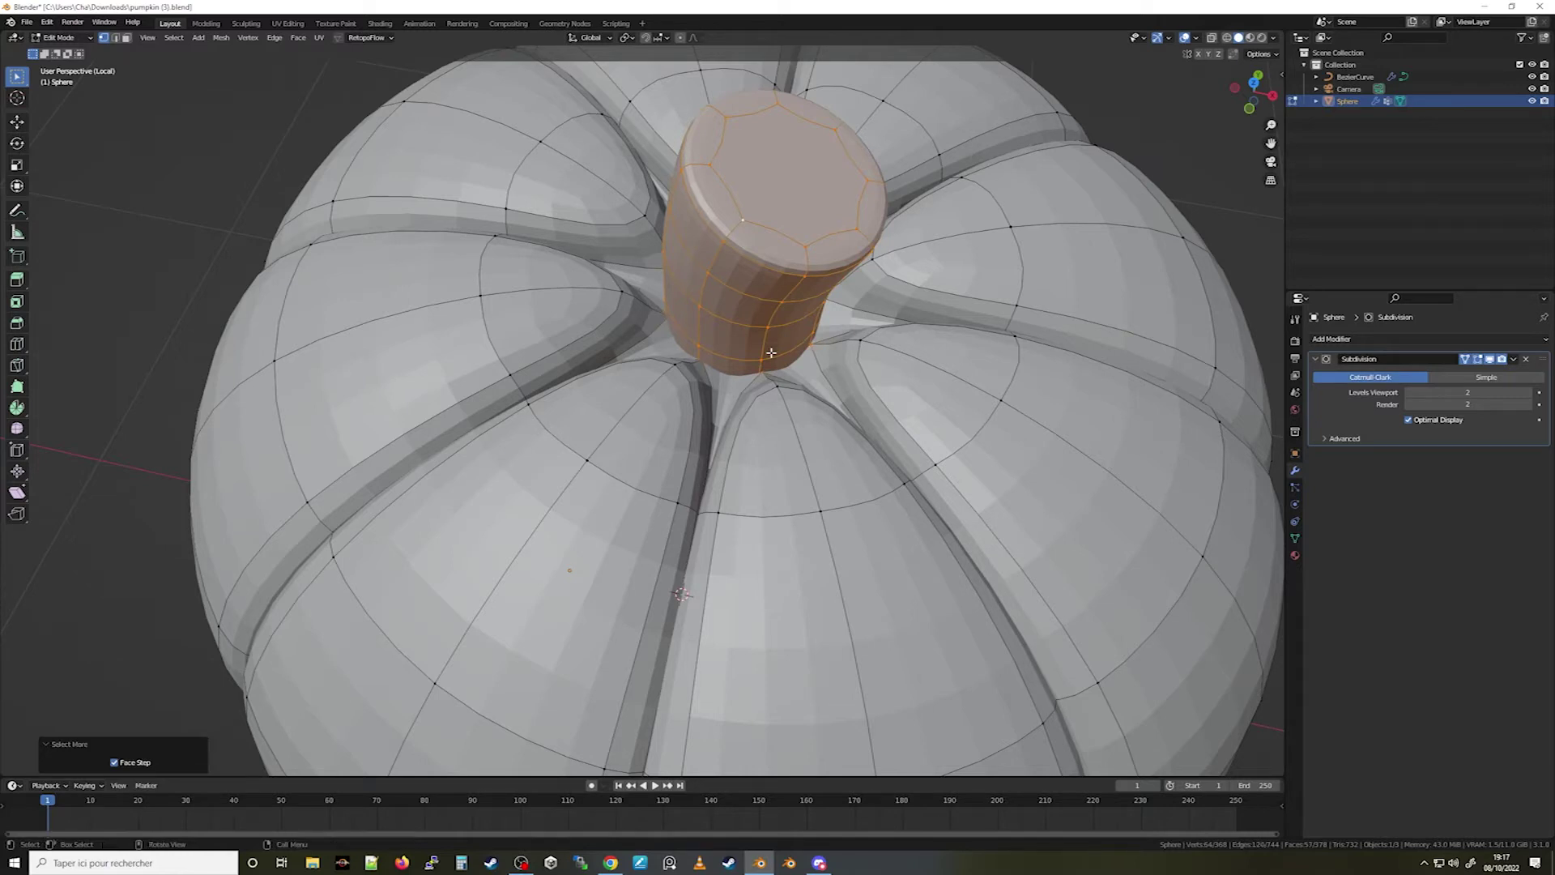
pyautogui.keyDown('alt'); pyautogui.keyDown('shift'); pyautogui.click(794, 241); pyautogui.keyUp('shift'); pyautogui.keyUp('alt')
pyautogui.hotkey('alt', 's')
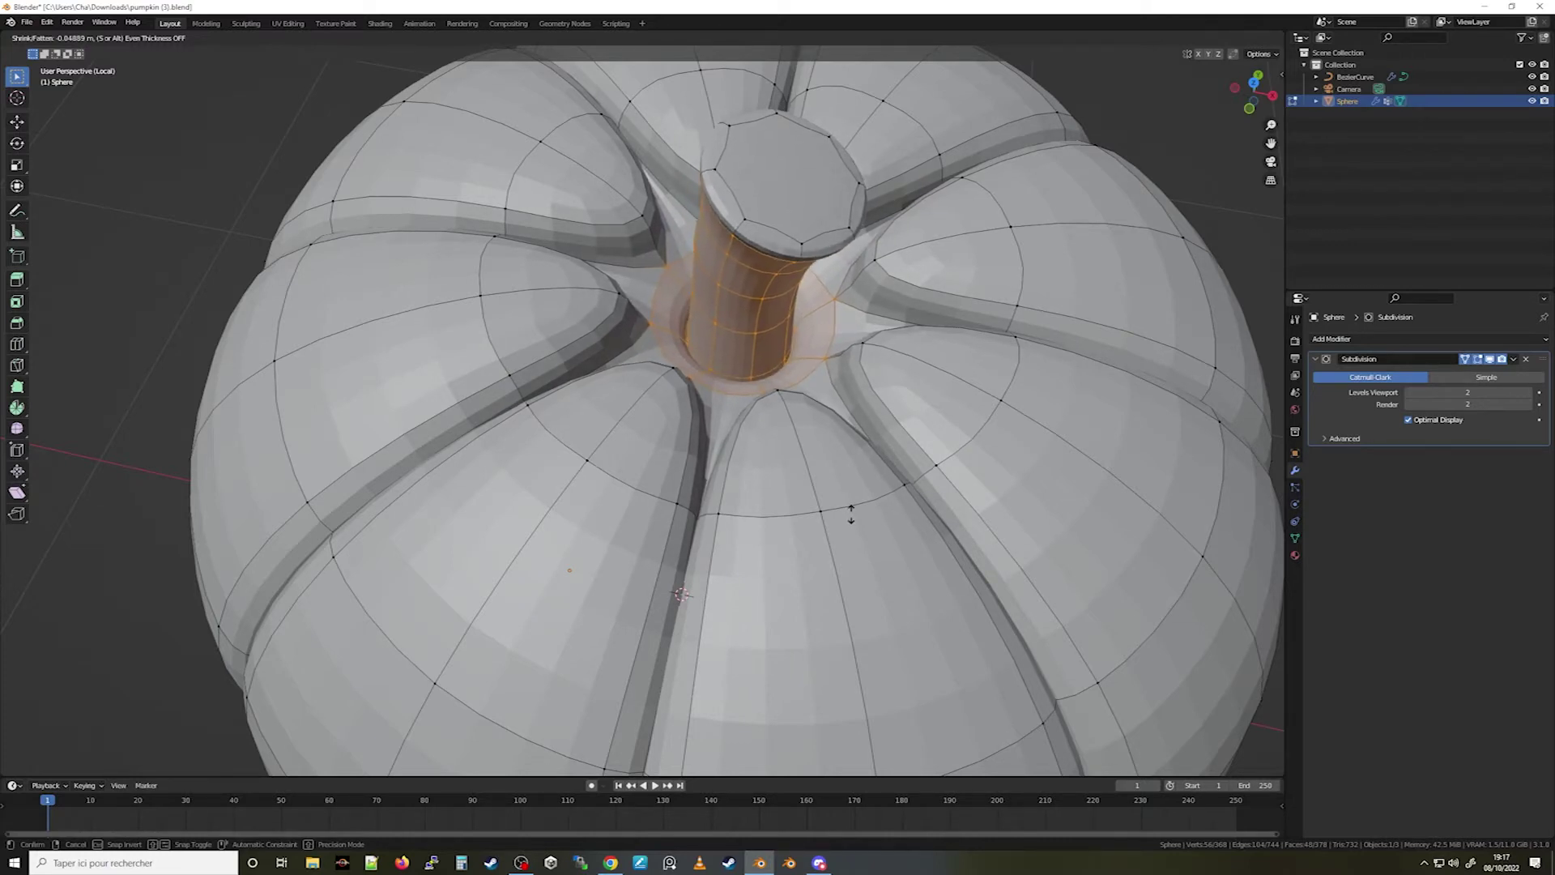
pyautogui.click(850, 512)
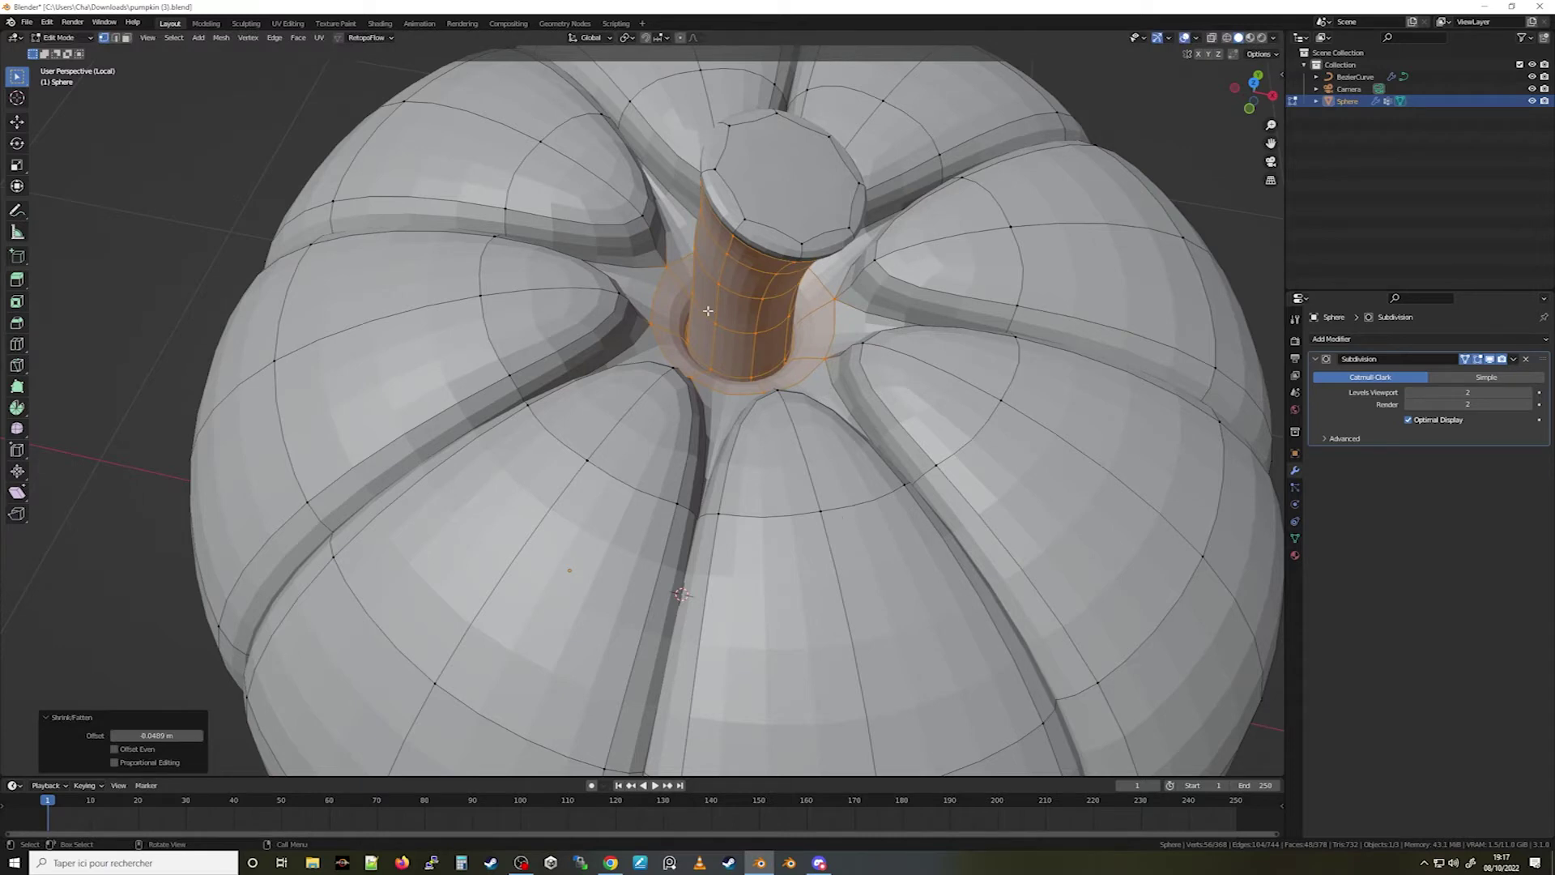
# Invert the selection to take the pumpkin body instead of the stem sides, and shrink it about 0.026 m along its normals
pyautogui.moveTo(724, 283); pyautogui.dragTo(735, 251, button='middle')
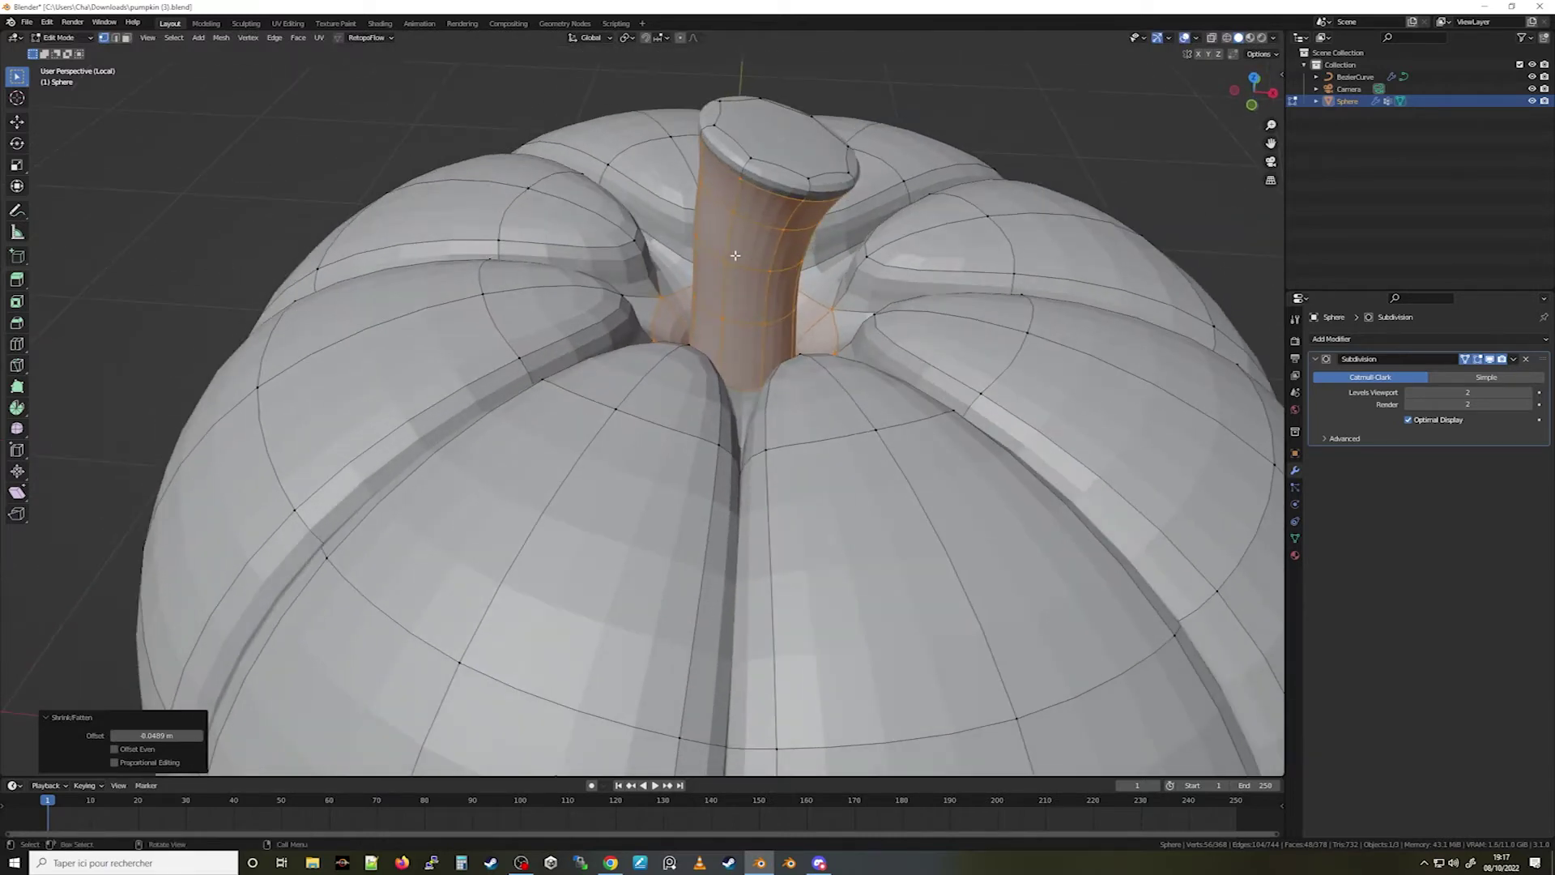
pyautogui.scroll(-2, 735, 255)
pyautogui.moveTo(743, 304); pyautogui.dragTo(752, 314, button='middle')
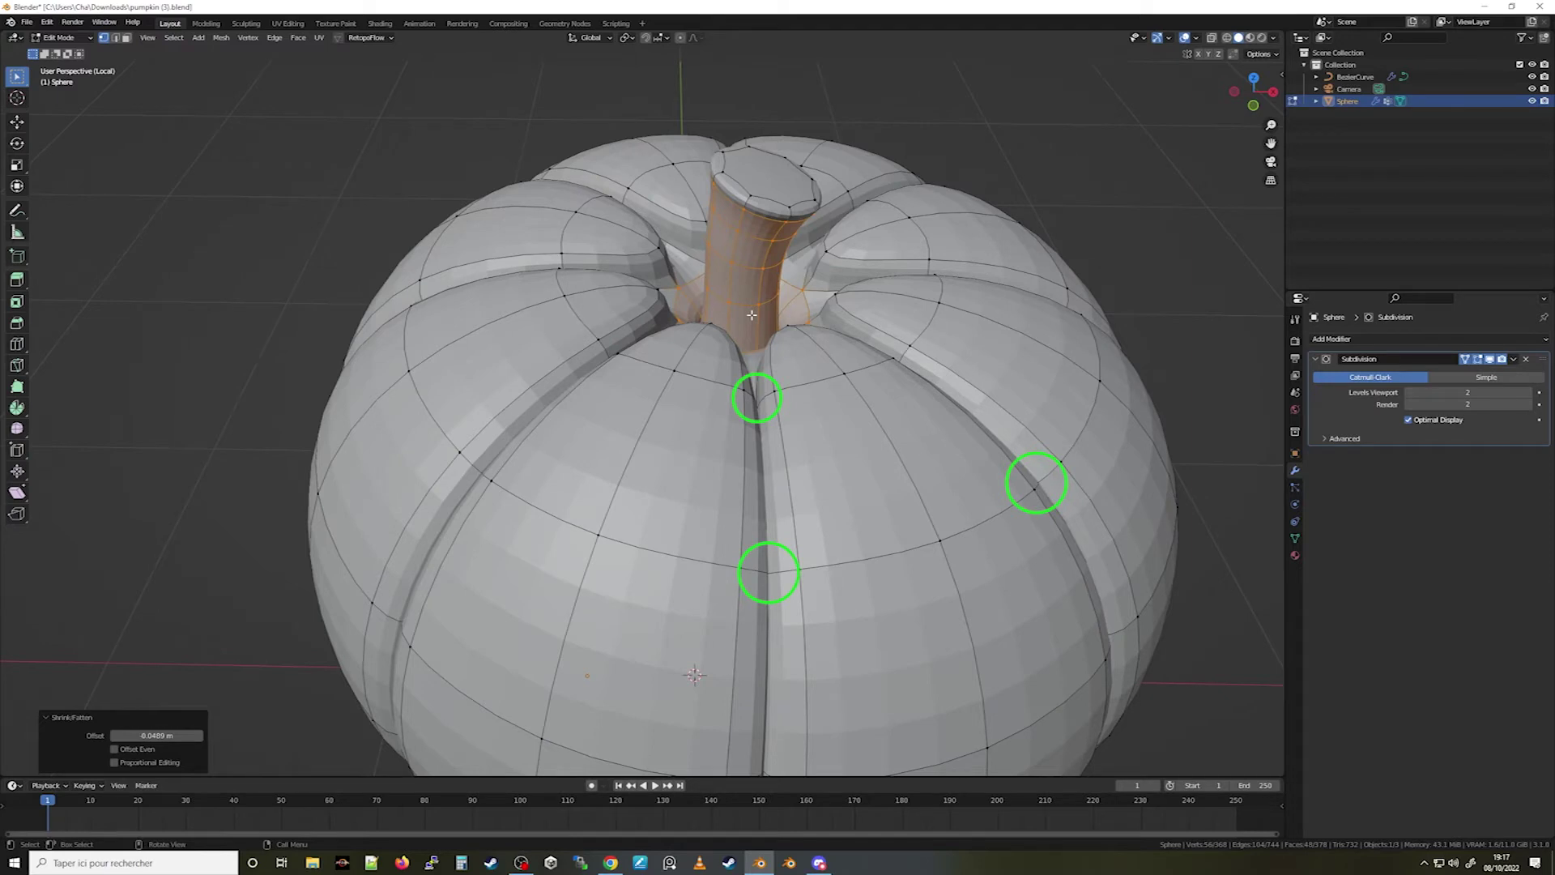
pyautogui.hotkey('ctrl', 'i')
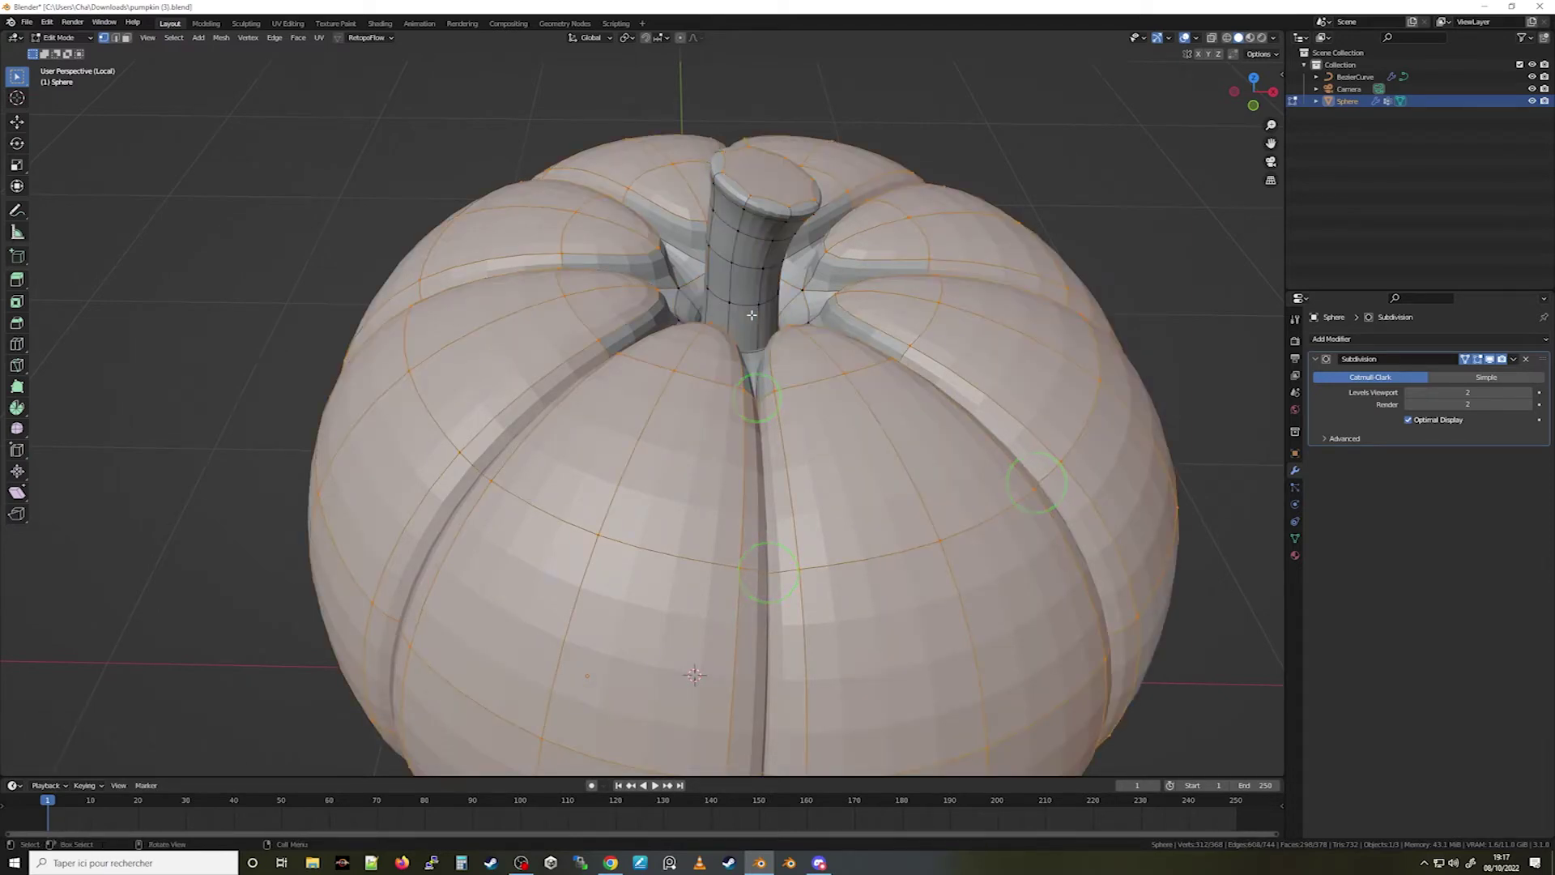
pyautogui.keyDown('shift'); pyautogui.moveTo(757, 465); pyautogui.dragTo(771, 371, button='middle'); pyautogui.keyUp('shift')
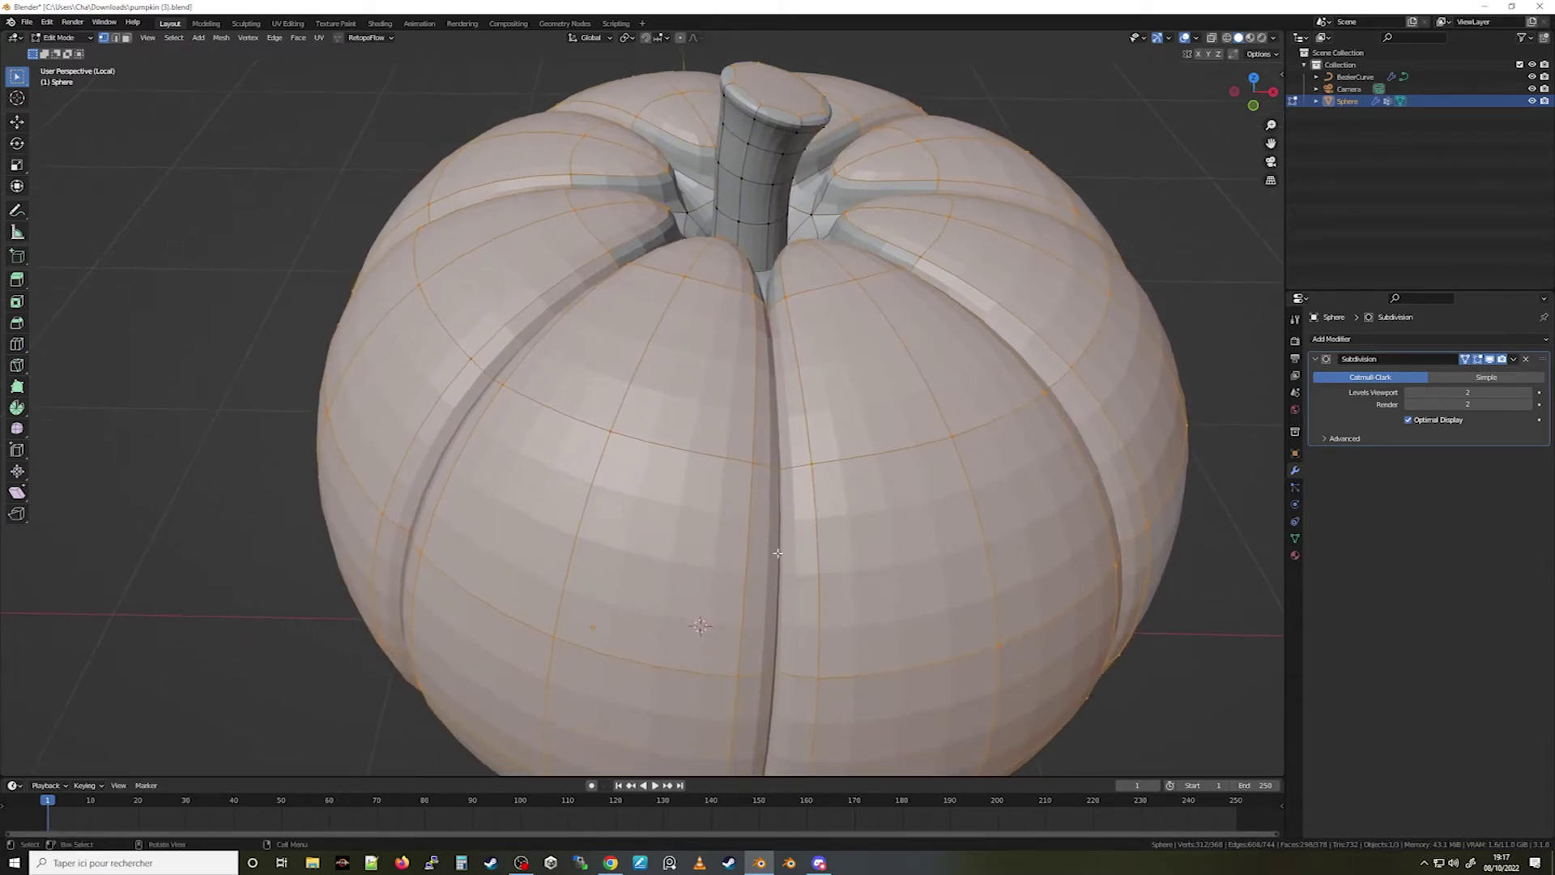
pyautogui.scroll(-1, 792, 675)
pyautogui.moveTo(791, 676); pyautogui.dragTo(767, 570, button='middle')
pyautogui.scroll(2, 792, 579)
pyautogui.hotkey('alt', 's')
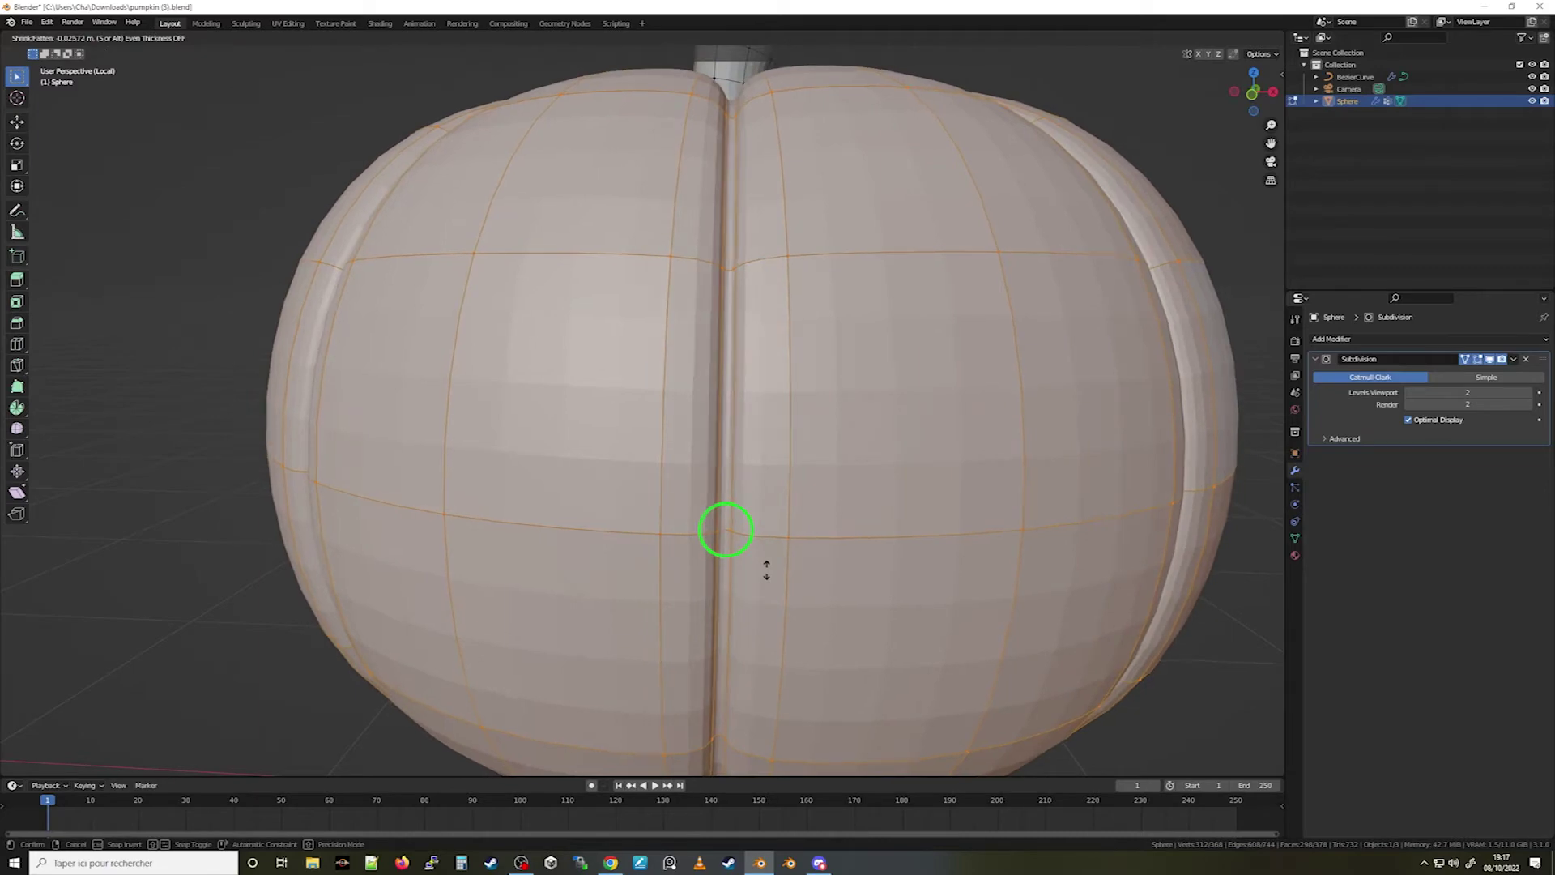
pyautogui.click(767, 569)
# Return the pumpkin to Object Mode and isolate the face curve in local view
pyautogui.moveTo(768, 569)
pyautogui.mouseDown(button='middle')
pyautogui.moveTo(733, 550)
pyautogui.moveTo(721, 478)
pyautogui.moveTo(712, 646)
pyautogui.moveTo(755, 558)
pyautogui.mouseUp(button='middle')
pyautogui.scroll(-2, 712, 646)
pyautogui.press('Tab')
pyautogui.scroll(-5, 756, 558)
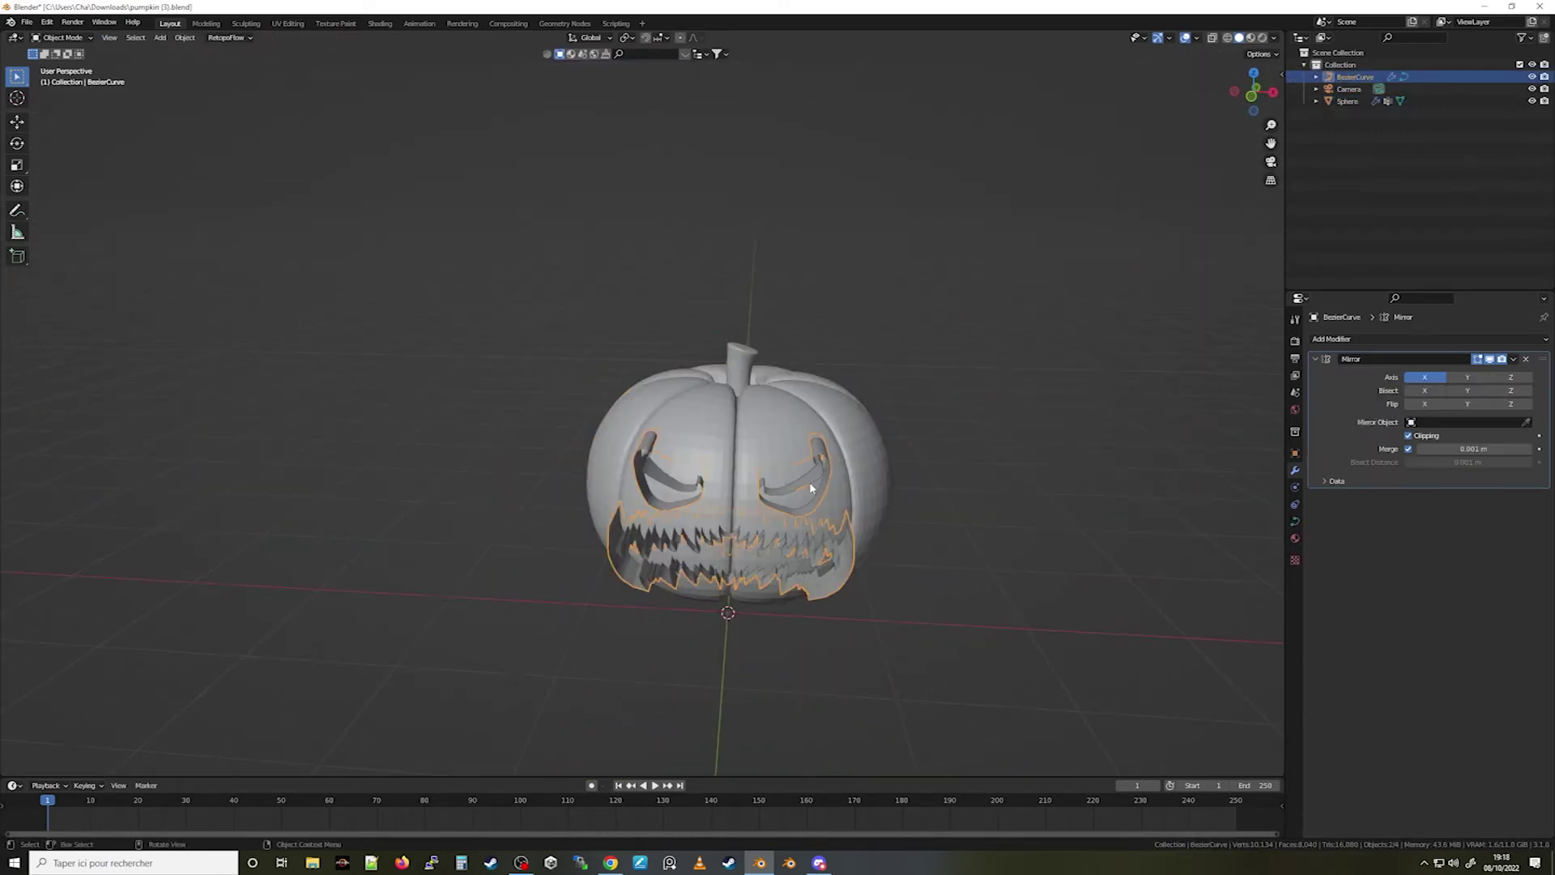
pyautogui.press('KP_Divide')
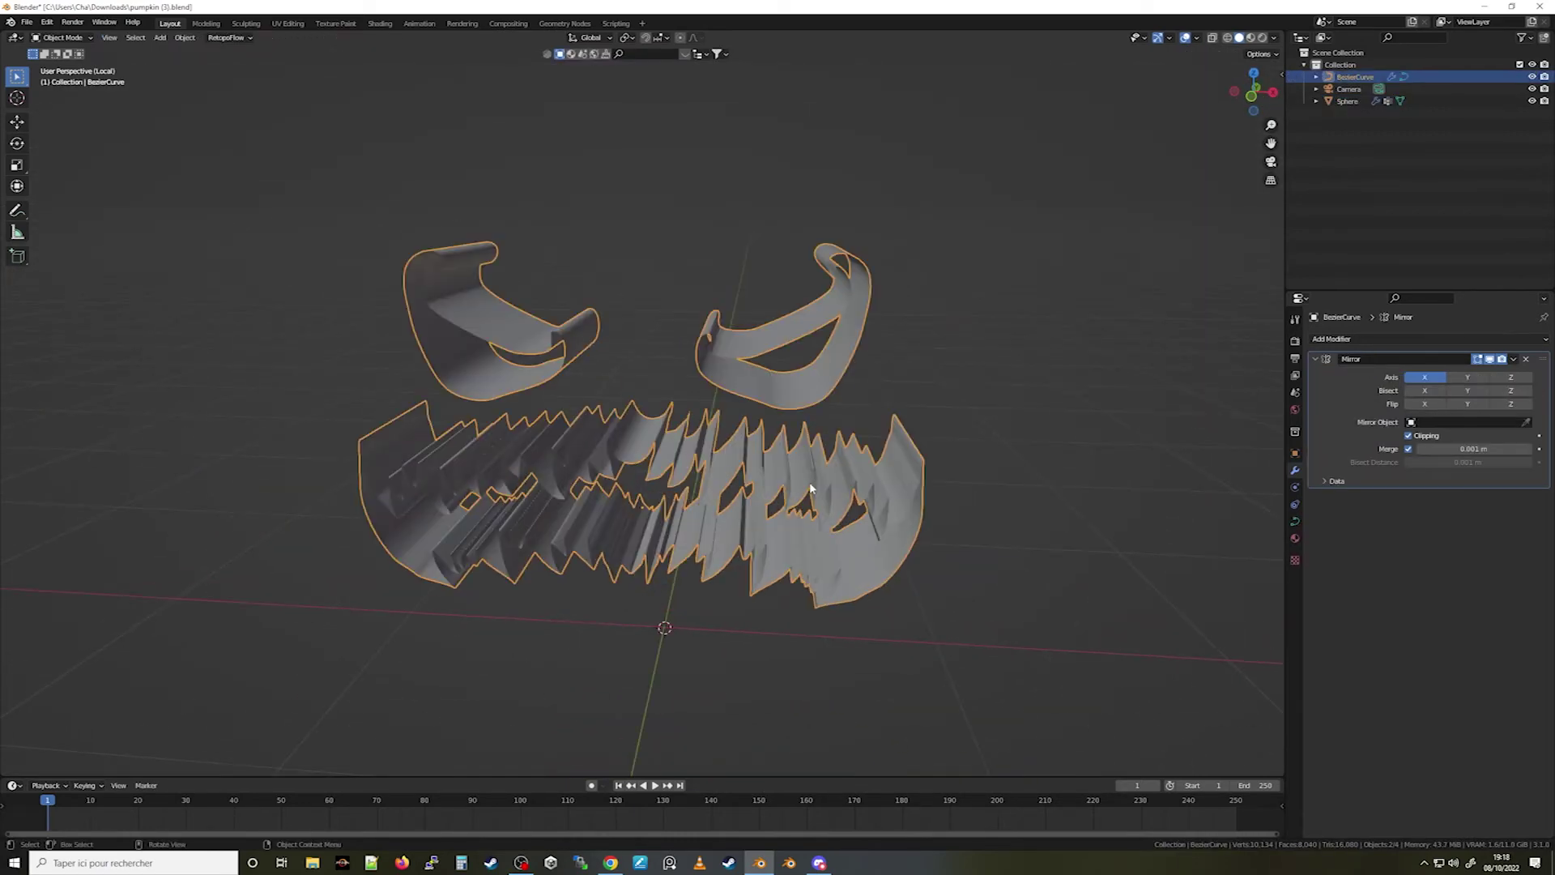
# Set the face curve's Extrude to 0 m and open the curve for editing in front view
pyautogui.moveTo(757, 488)
pyautogui.mouseDown(button='middle')
pyautogui.moveTo(713, 491)
pyautogui.moveTo(767, 485)
pyautogui.mouseUp(button='middle')
pyautogui.press('KP_1')
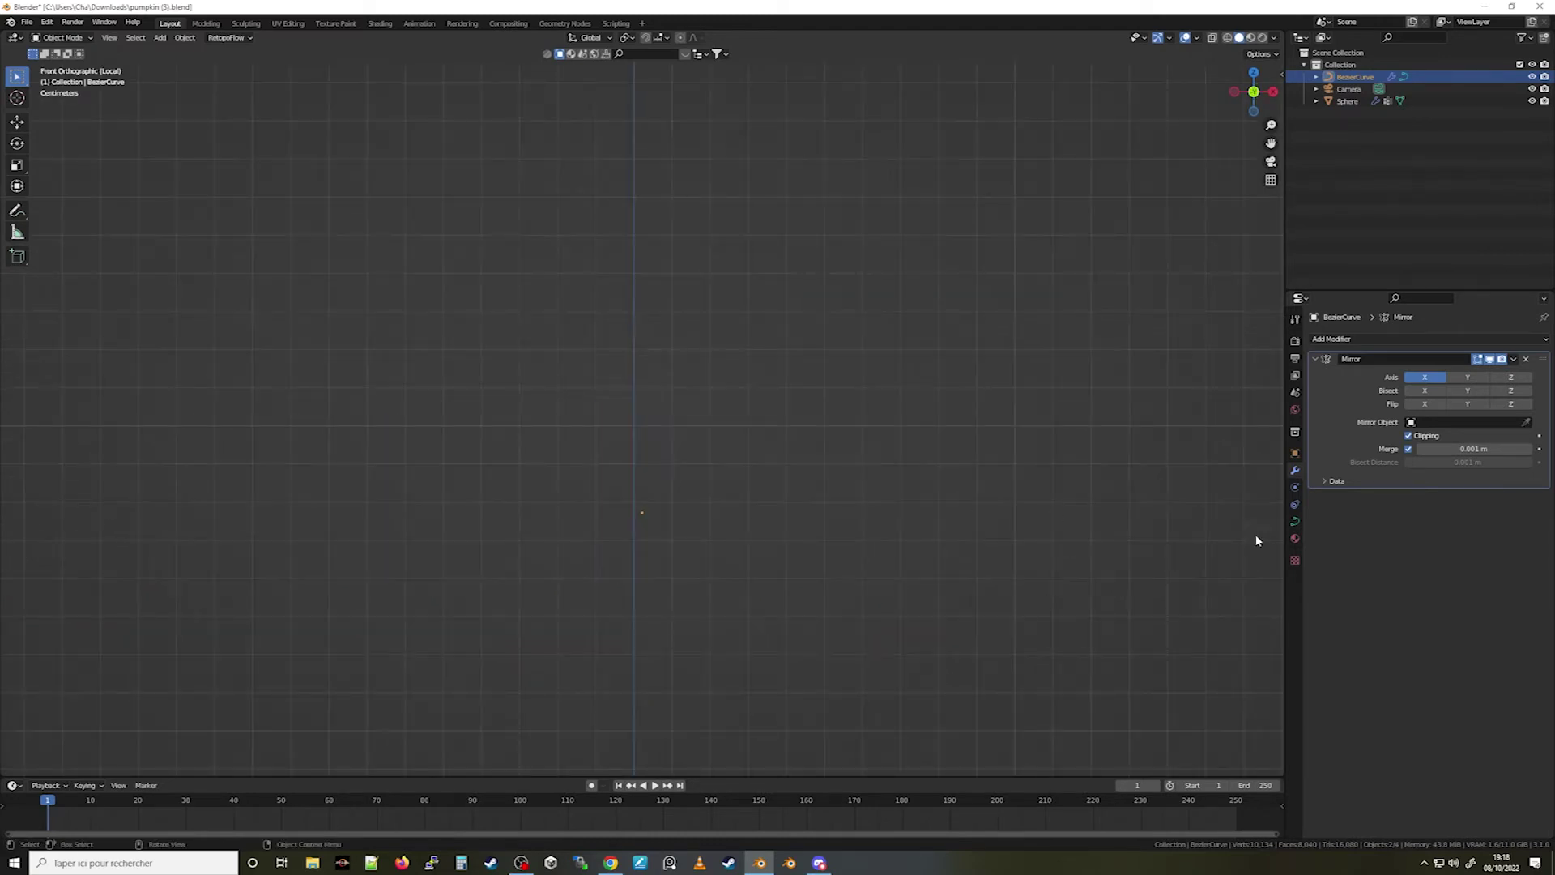
pyautogui.click(1296, 521)
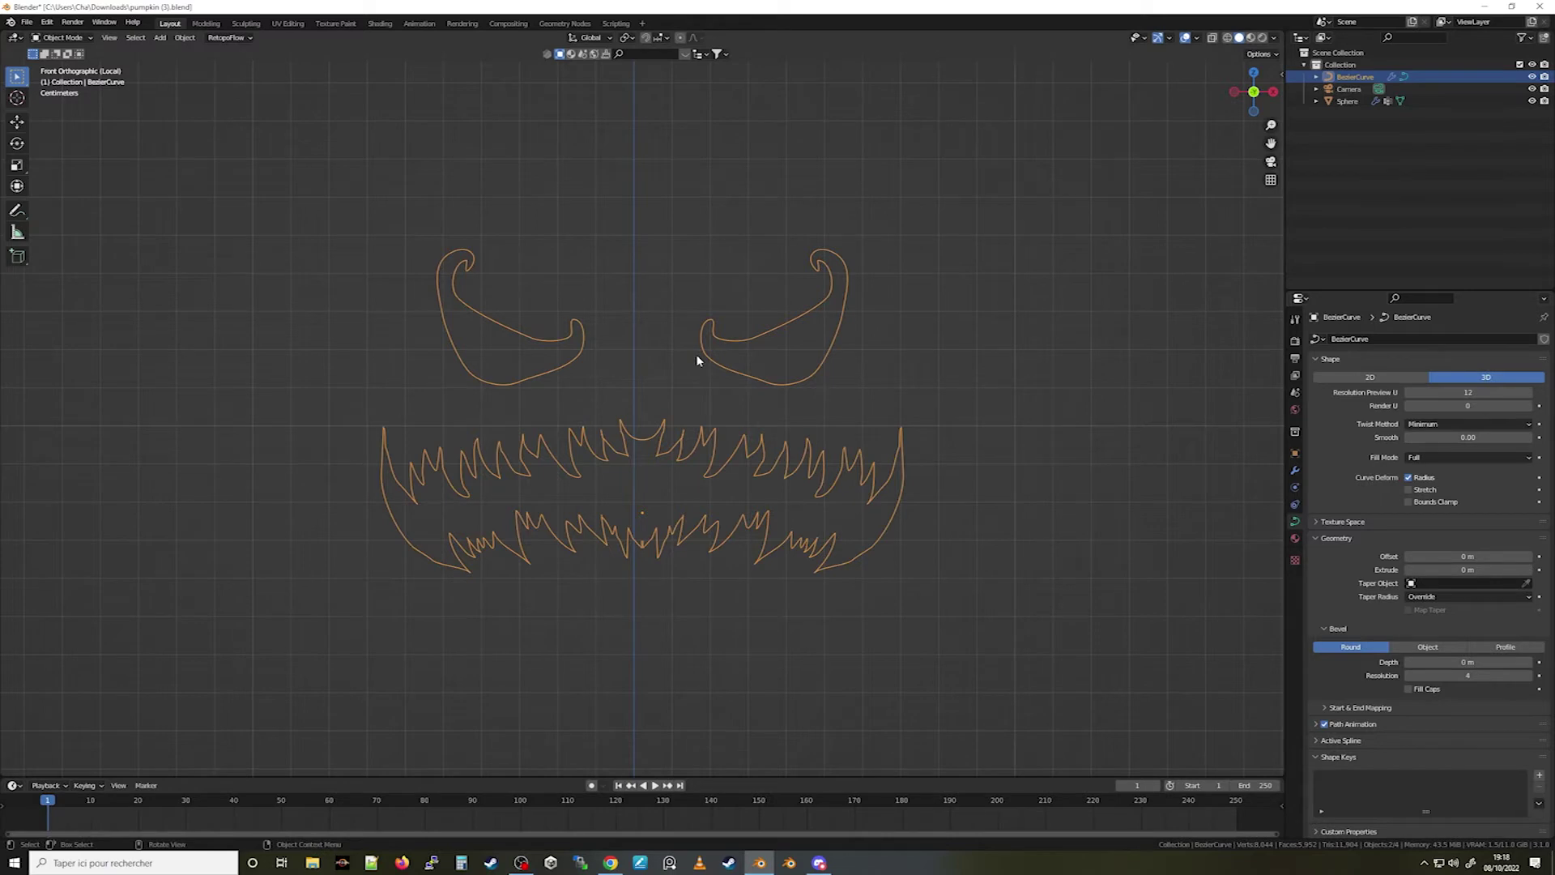
pyautogui.press('Tab')
# Dissolve the surplus control points along the upper teeth closest to the mouth's centreline
pyautogui.scroll(3, 701, 365)
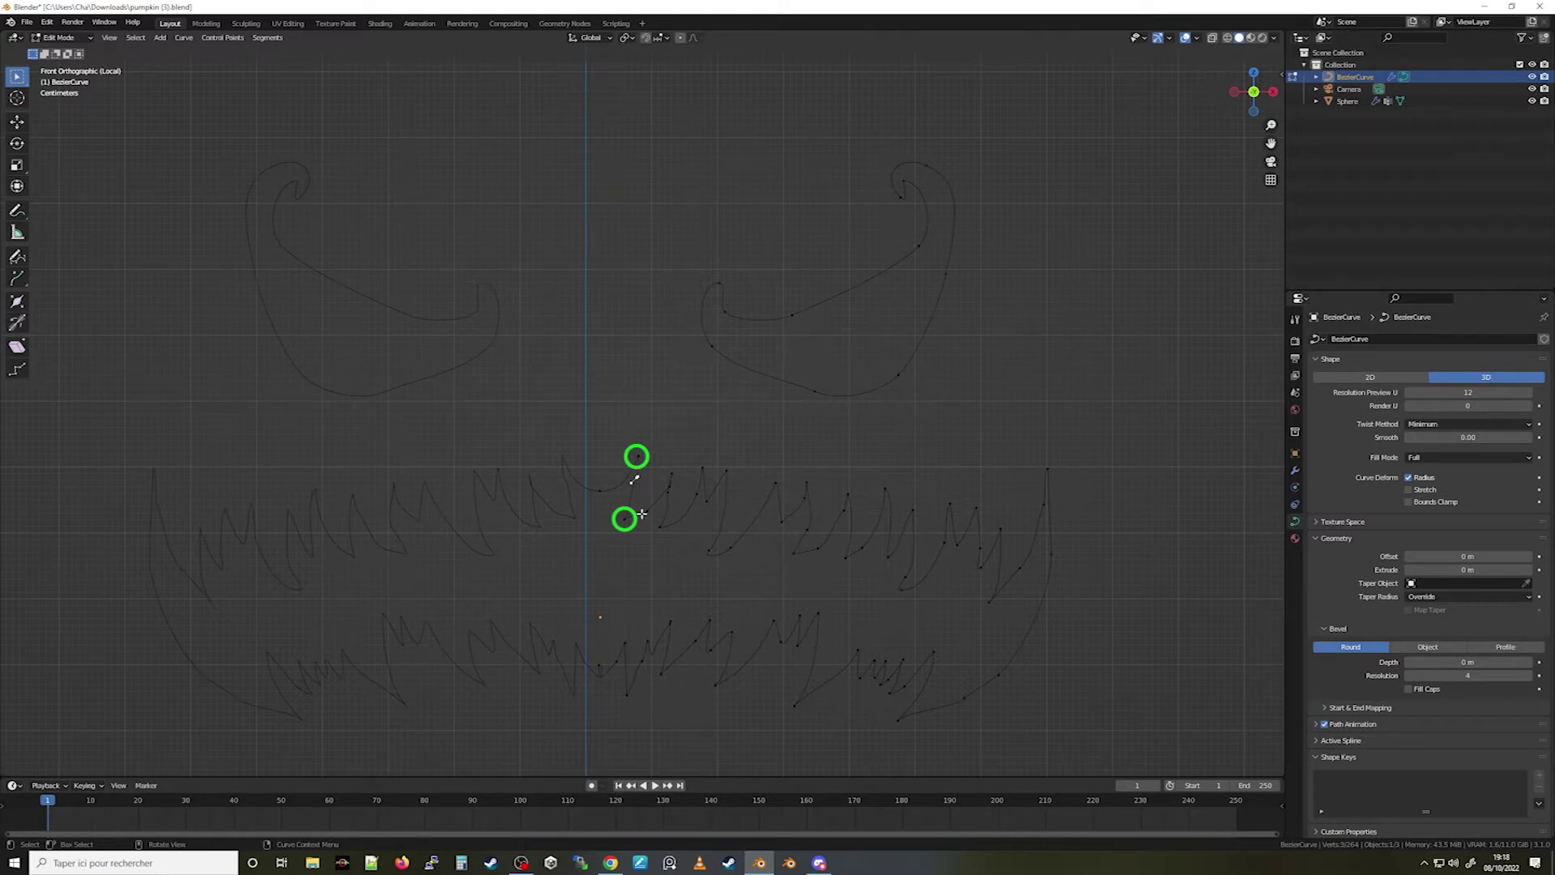
pyautogui.hotkey('ctrl', 'x')
pyautogui.click(647, 522)
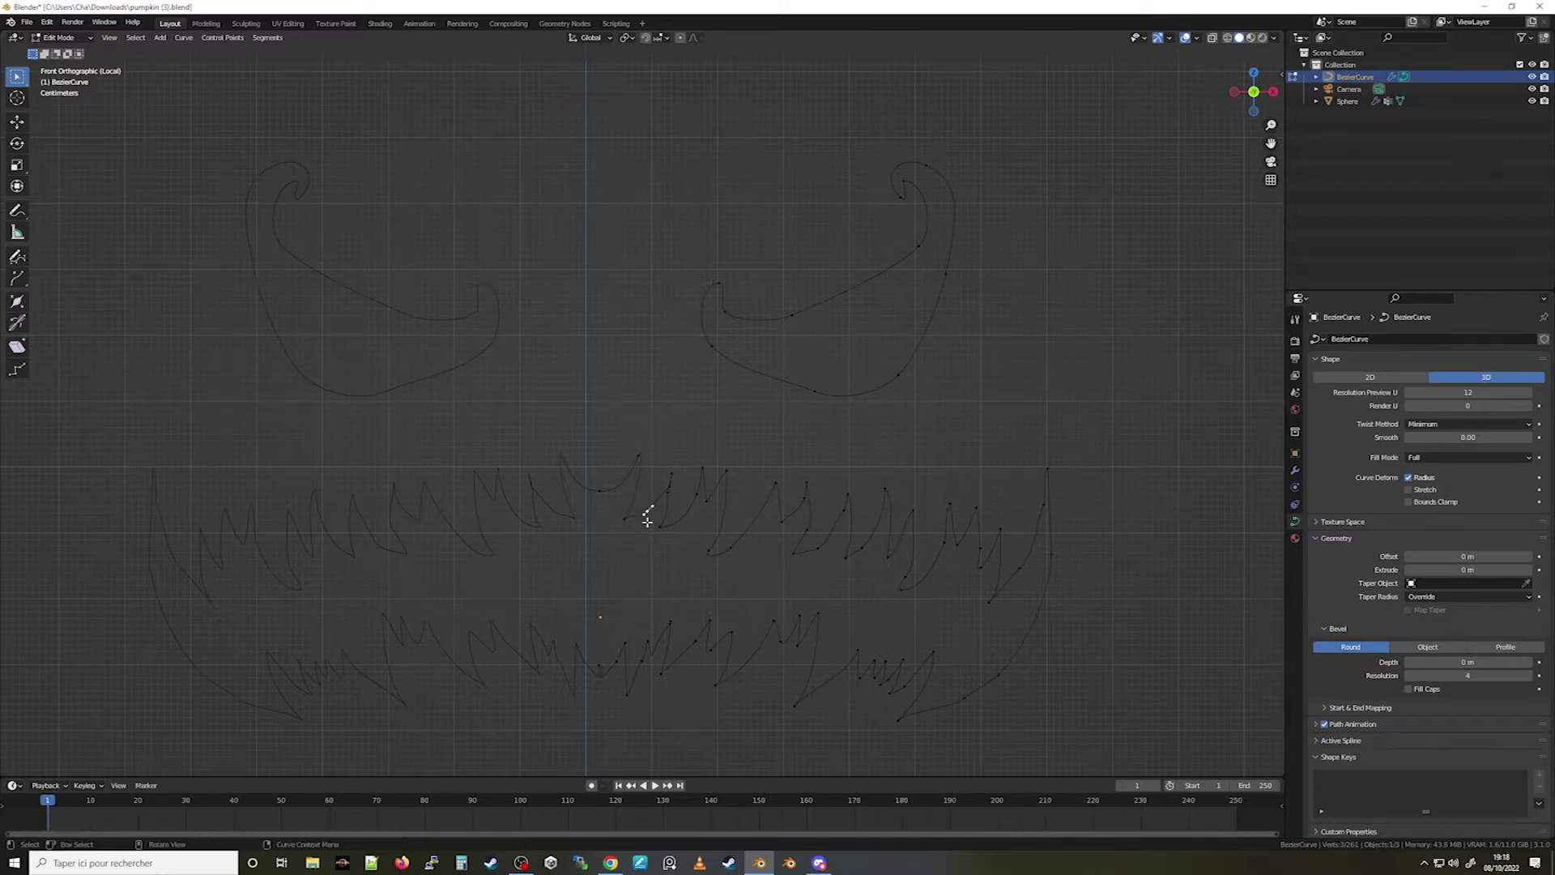
pyautogui.hotkey('ctrl', 'x')
pyautogui.scroll(2, 665, 501)
pyautogui.click(669, 488)
pyautogui.hotkey('ctrl', 'x')
pyautogui.click(667, 511)
pyautogui.hotkey('ctrl', 'x')
pyautogui.click(709, 492)
pyautogui.hotkey('ctrl', 'x')
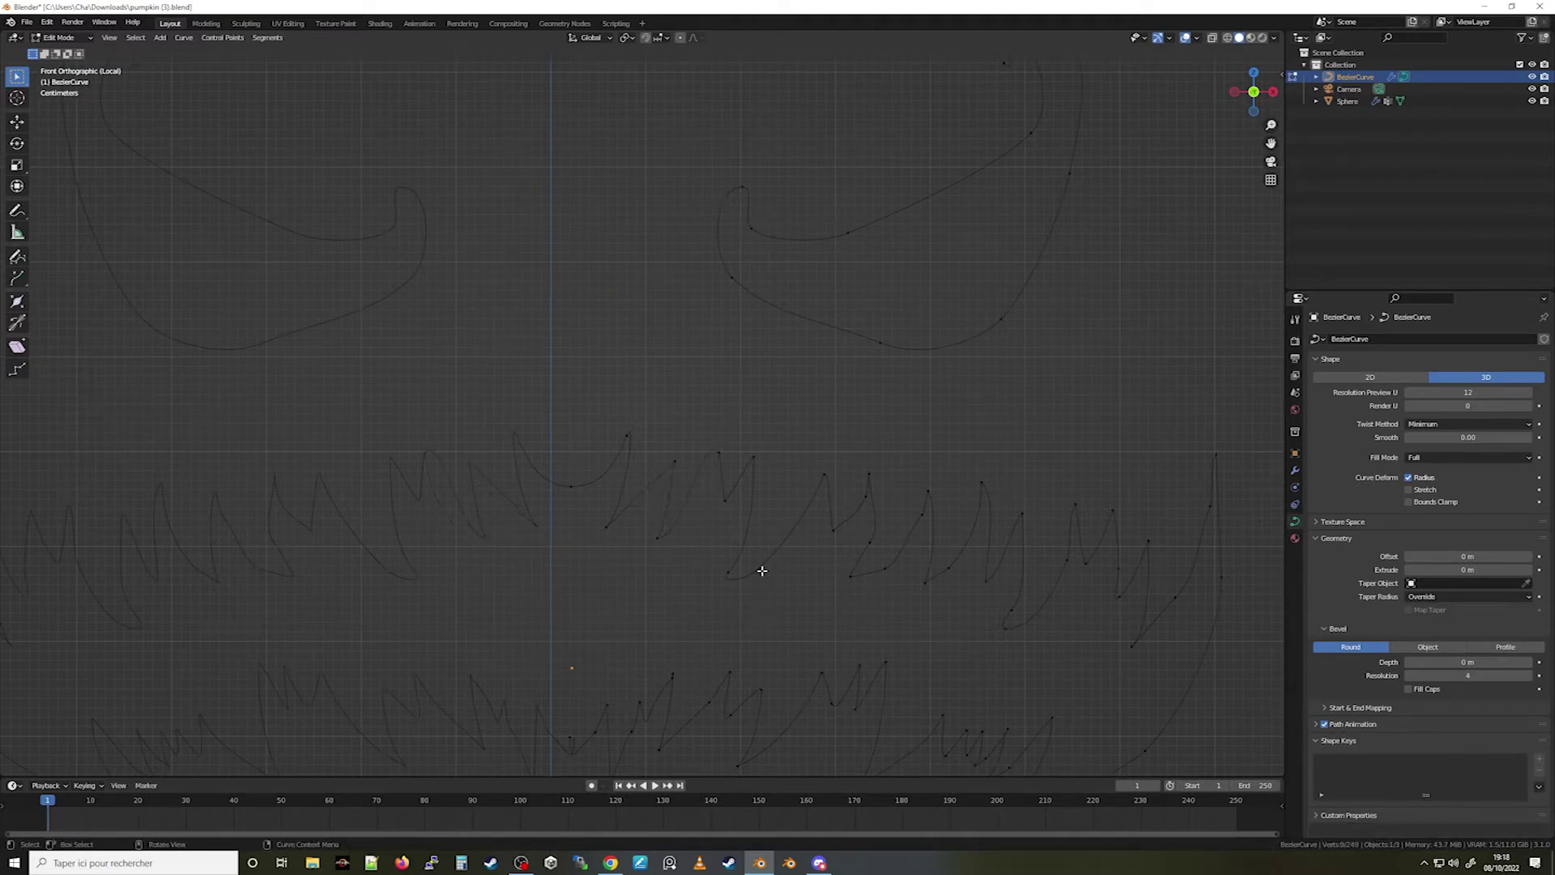
# Dissolve the surplus control points along the rest of the upper teeth, out to the mouth's corner
pyautogui.click(762, 571)
pyautogui.hotkey('ctrl', 'x')
pyautogui.click(866, 497)
pyautogui.hotkey('ctrl', 'x')
pyautogui.click(871, 542)
pyautogui.hotkey('ctrl', 'x')
pyautogui.click(885, 567)
pyautogui.hotkey('ctrl', 'x')
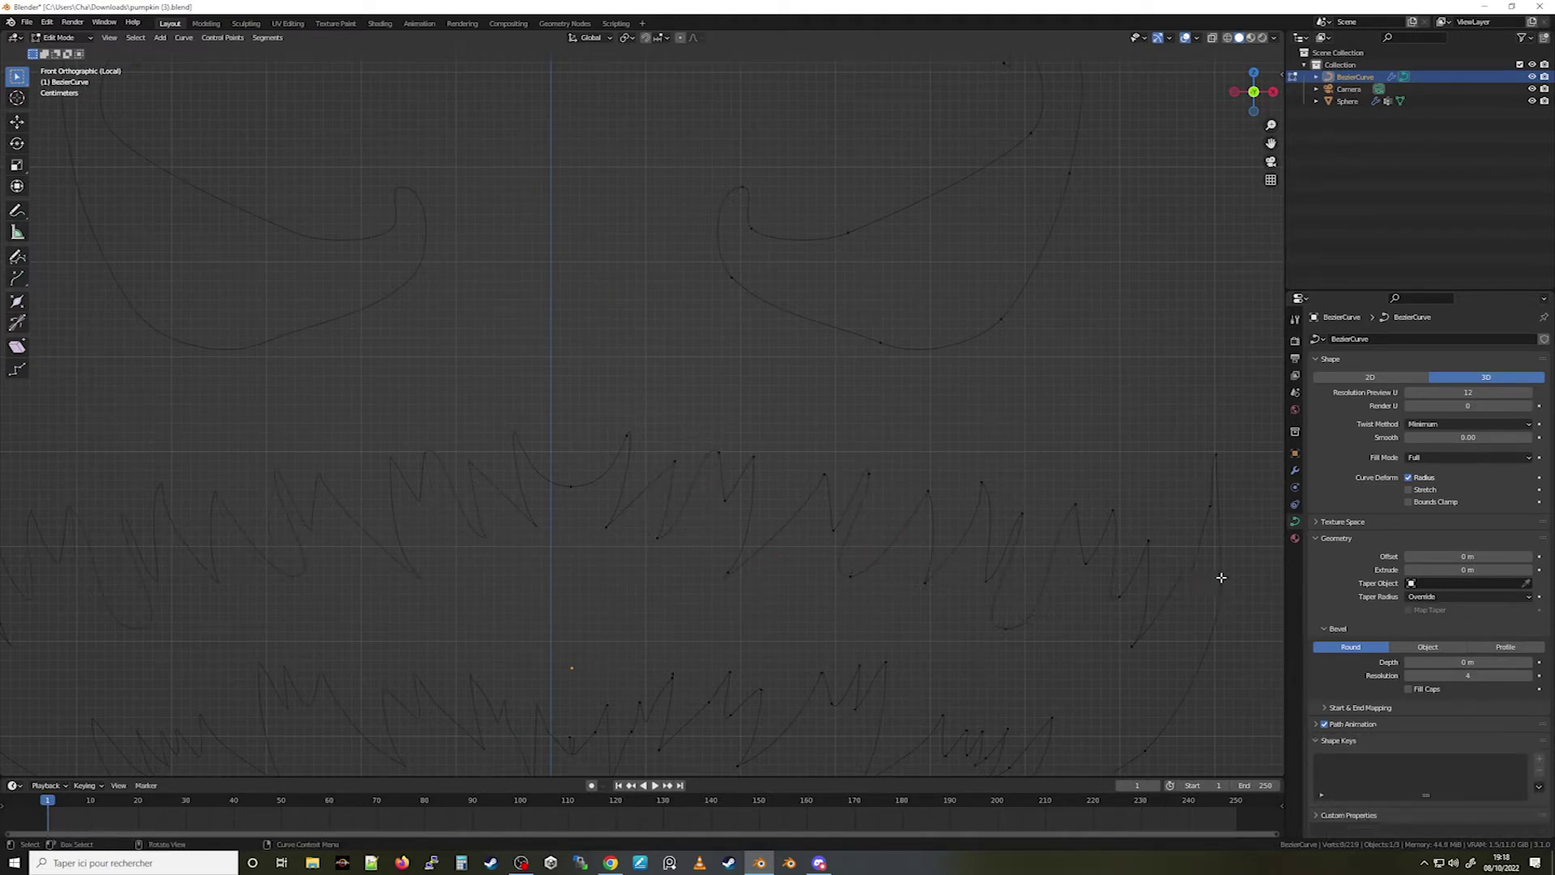
pyautogui.click(1210, 506)
pyautogui.hotkey('ctrl', 'x')
# Dissolve the surplus control points on the mouth's outer arc and the outer end of the lower teeth
pyautogui.keyDown('shift'); pyautogui.moveTo(1104, 642); pyautogui.dragTo(1117, 501, button='middle'); pyautogui.keyUp('shift')
pyautogui.click(1156, 612)
pyautogui.hotkey('ctrl', 'x')
pyautogui.click(1024, 630)
pyautogui.hotkey('ctrl', 'x')
pyautogui.click(999, 620)
pyautogui.hotkey('ctrl', 'x')
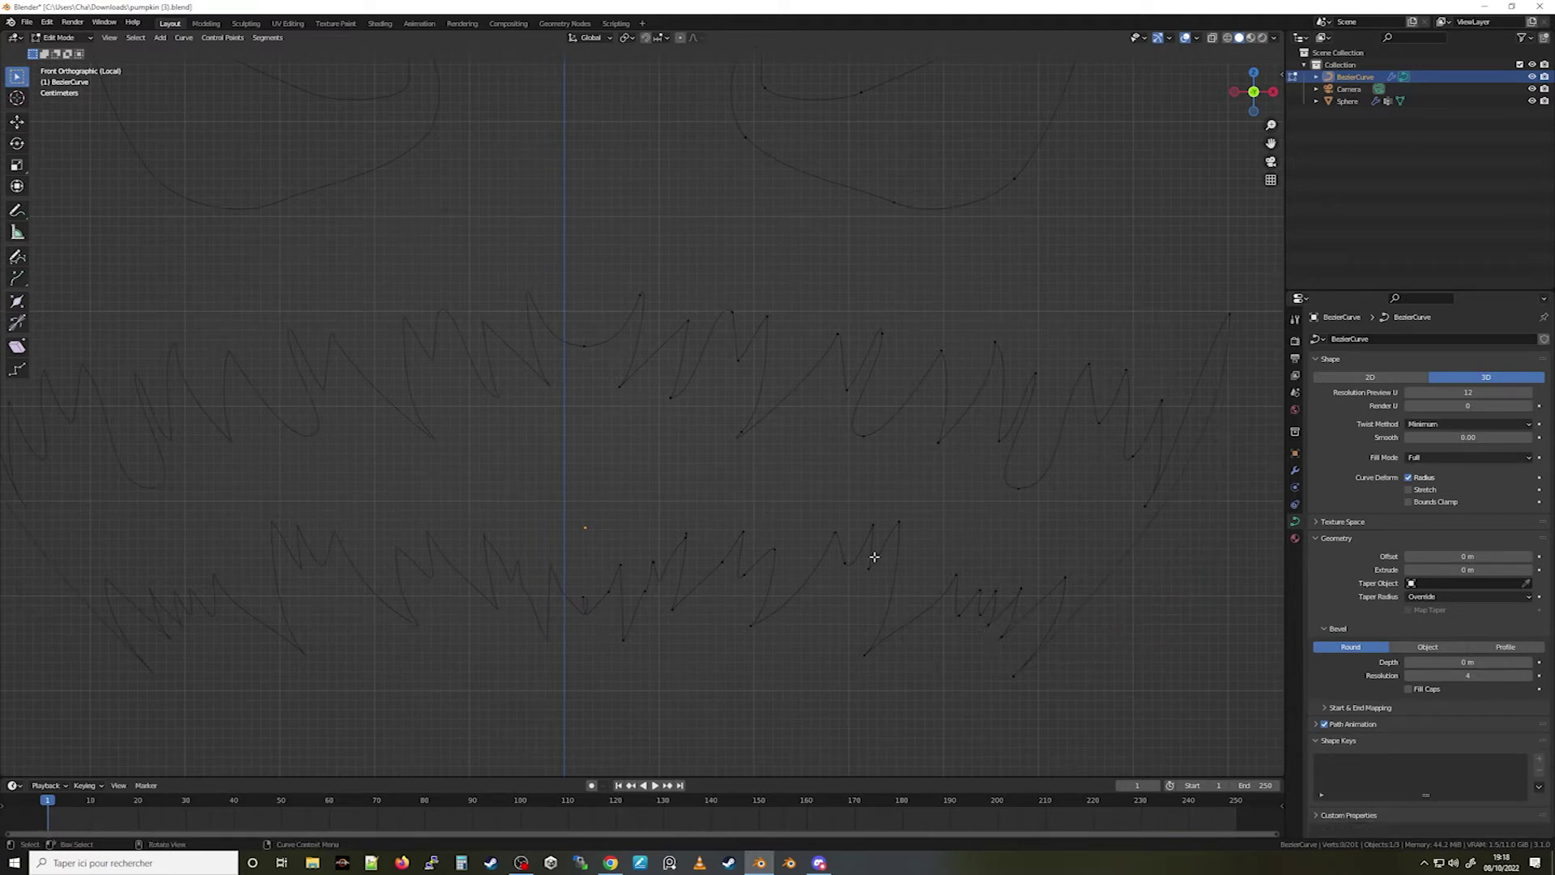
# Dissolve the surplus control points on the lower teeth near the mouth's centreline
pyautogui.click(713, 565)
pyautogui.hotkey('ctrl', 'x')
pyautogui.click(687, 565)
pyautogui.hotkey('ctrl', 'x')
pyautogui.click(654, 565)
pyautogui.hotkey('ctrl', 'x')
pyautogui.click(648, 593)
pyautogui.hotkey('ctrl', 'x')
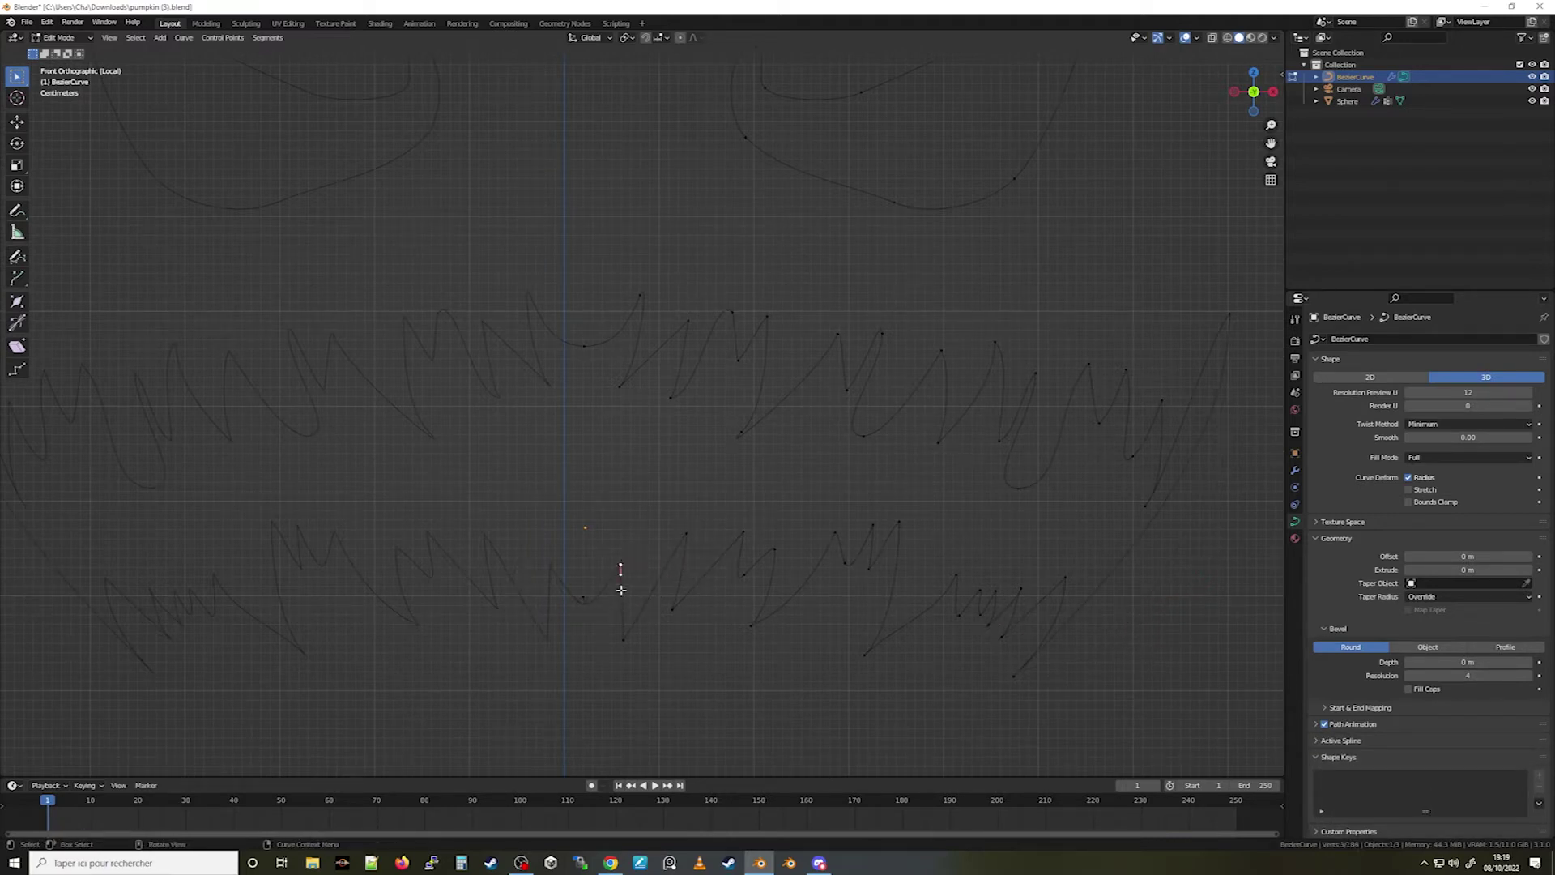
pyautogui.scroll(7, 620, 590)
pyautogui.click(576, 624)
pyautogui.scroll(-10, 576, 625)
# Change the handle type of the upper peak nearest the centreline and reposition its handle to sharpen the peak
pyautogui.keyDown('shift'); pyautogui.moveTo(658, 507); pyautogui.dragTo(695, 556, button='middle'); pyautogui.keyUp('shift')
pyautogui.scroll(2, 628, 516)
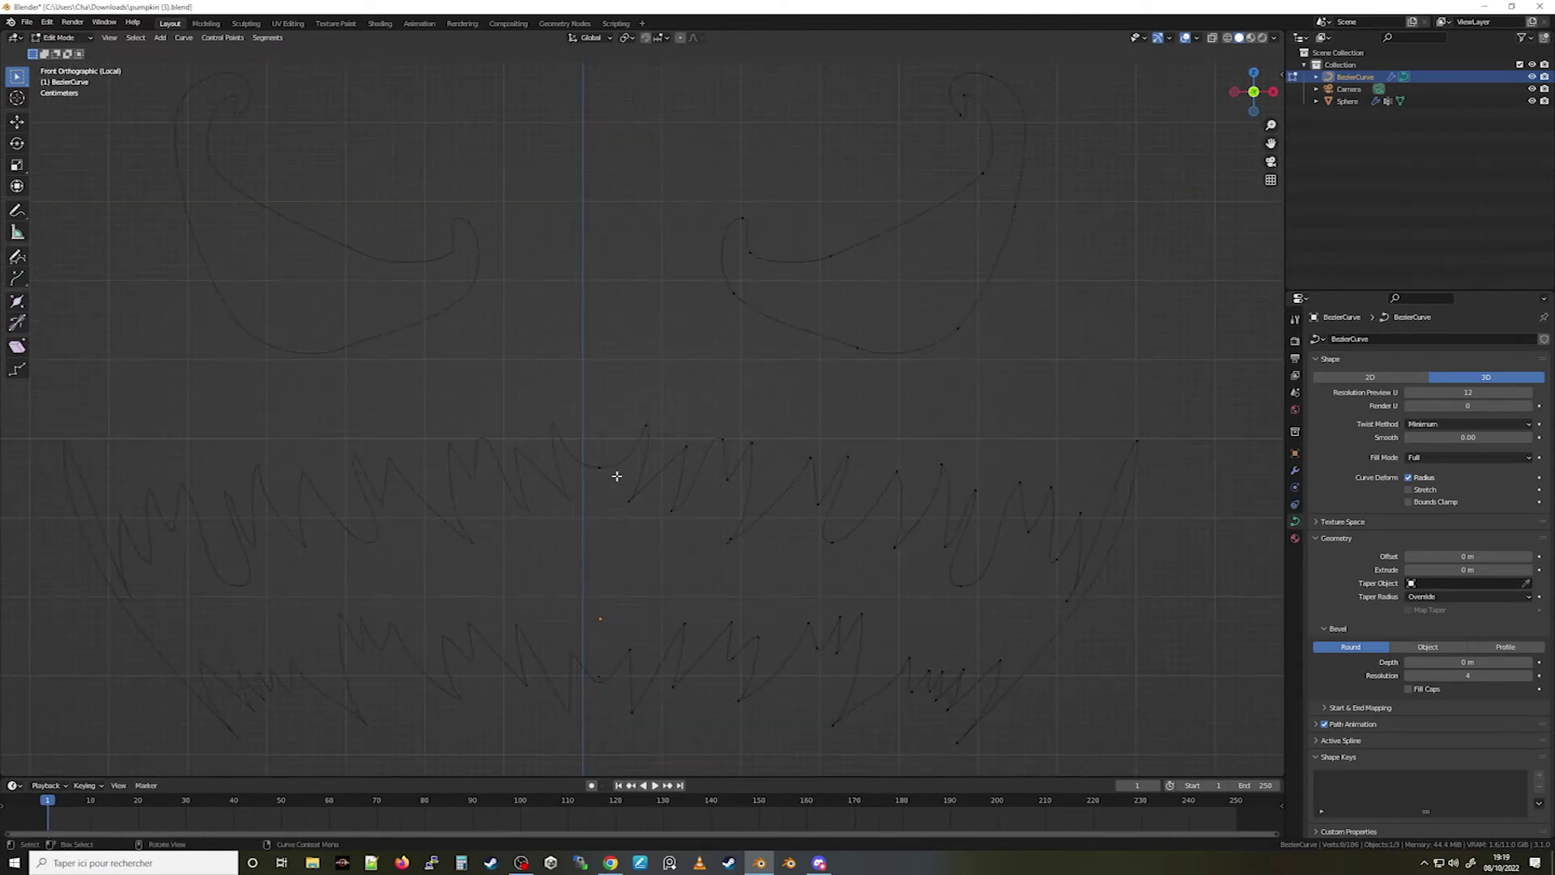
pyautogui.scroll(1, 628, 505)
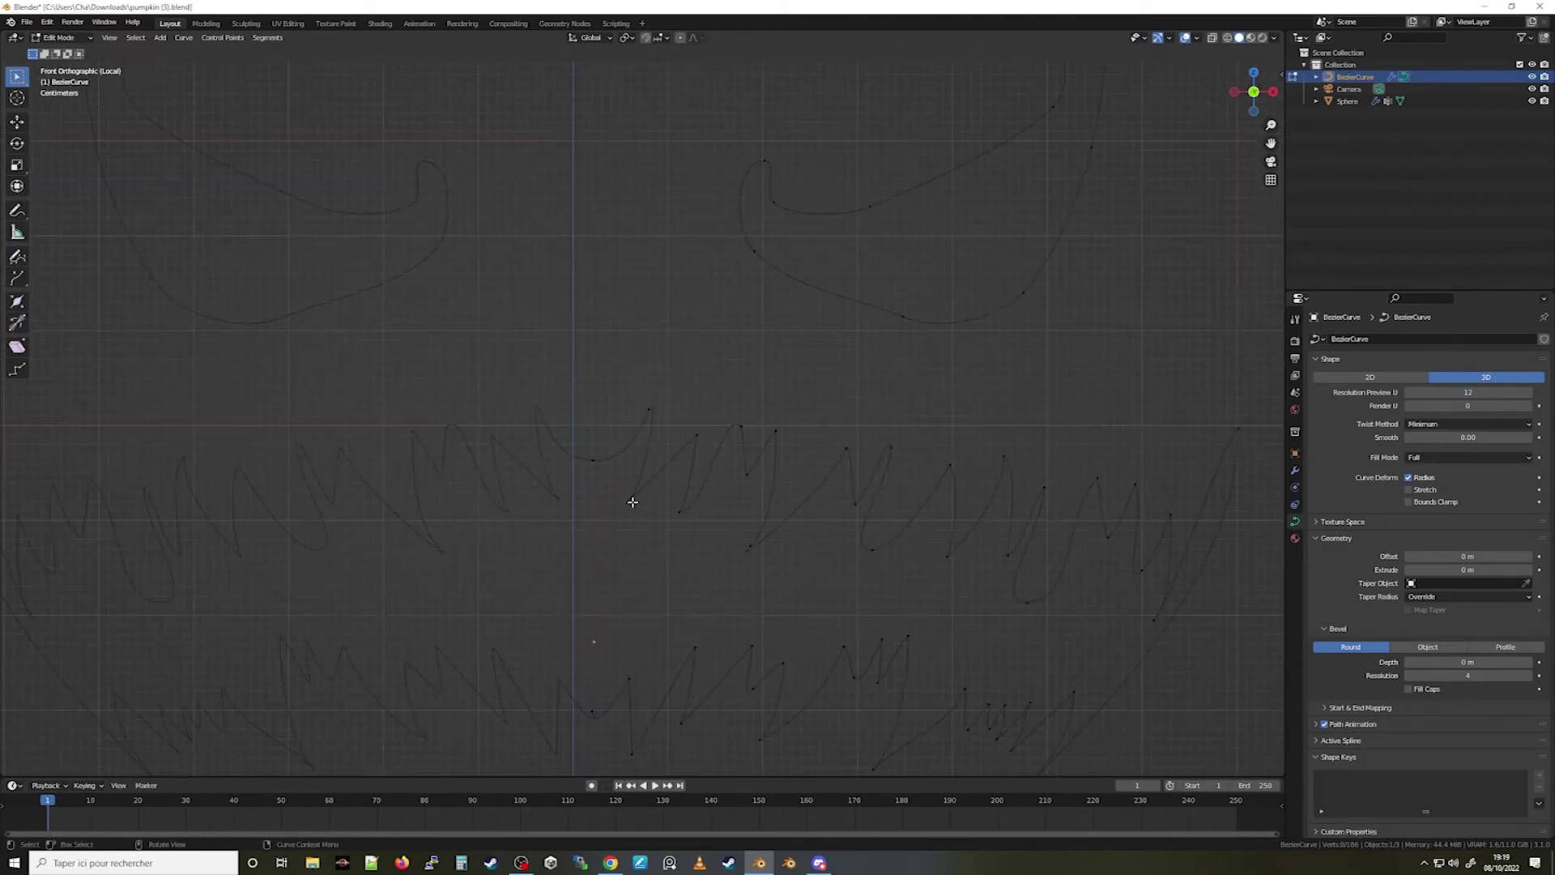
pyautogui.click(646, 409)
pyautogui.press('v')
pyautogui.click(646, 413)
pyautogui.scroll(1, 647, 409)
pyautogui.click(666, 391)
pyautogui.moveTo(665, 385); pyautogui.dragTo(655, 448)
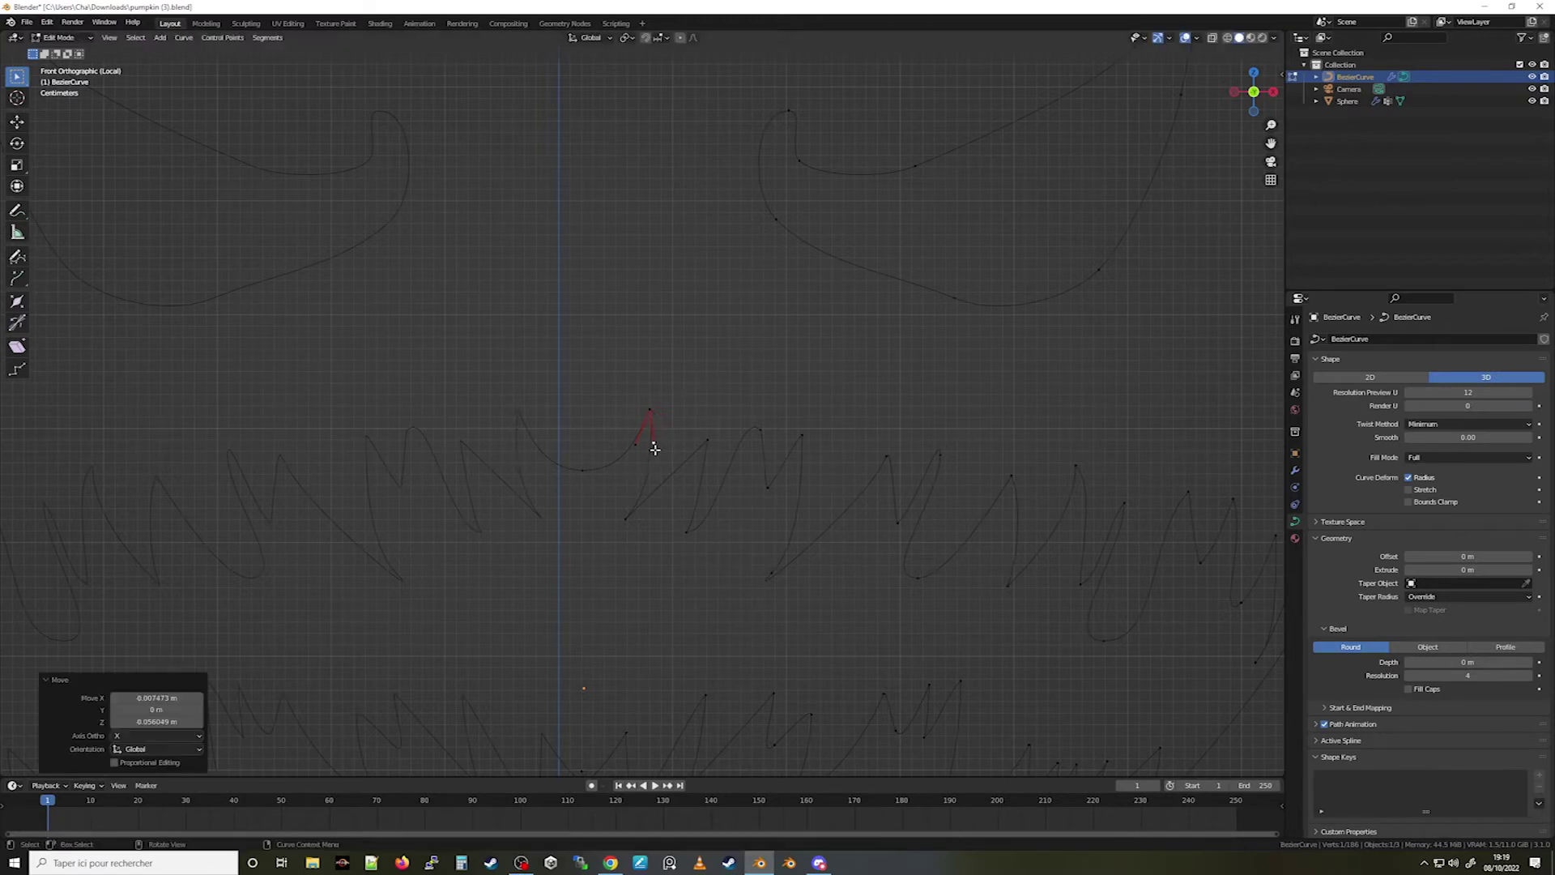
# Move both handles of the first upper tooth's lower point to reshape the sides of that tooth
pyautogui.click(629, 518)
pyautogui.press('g')
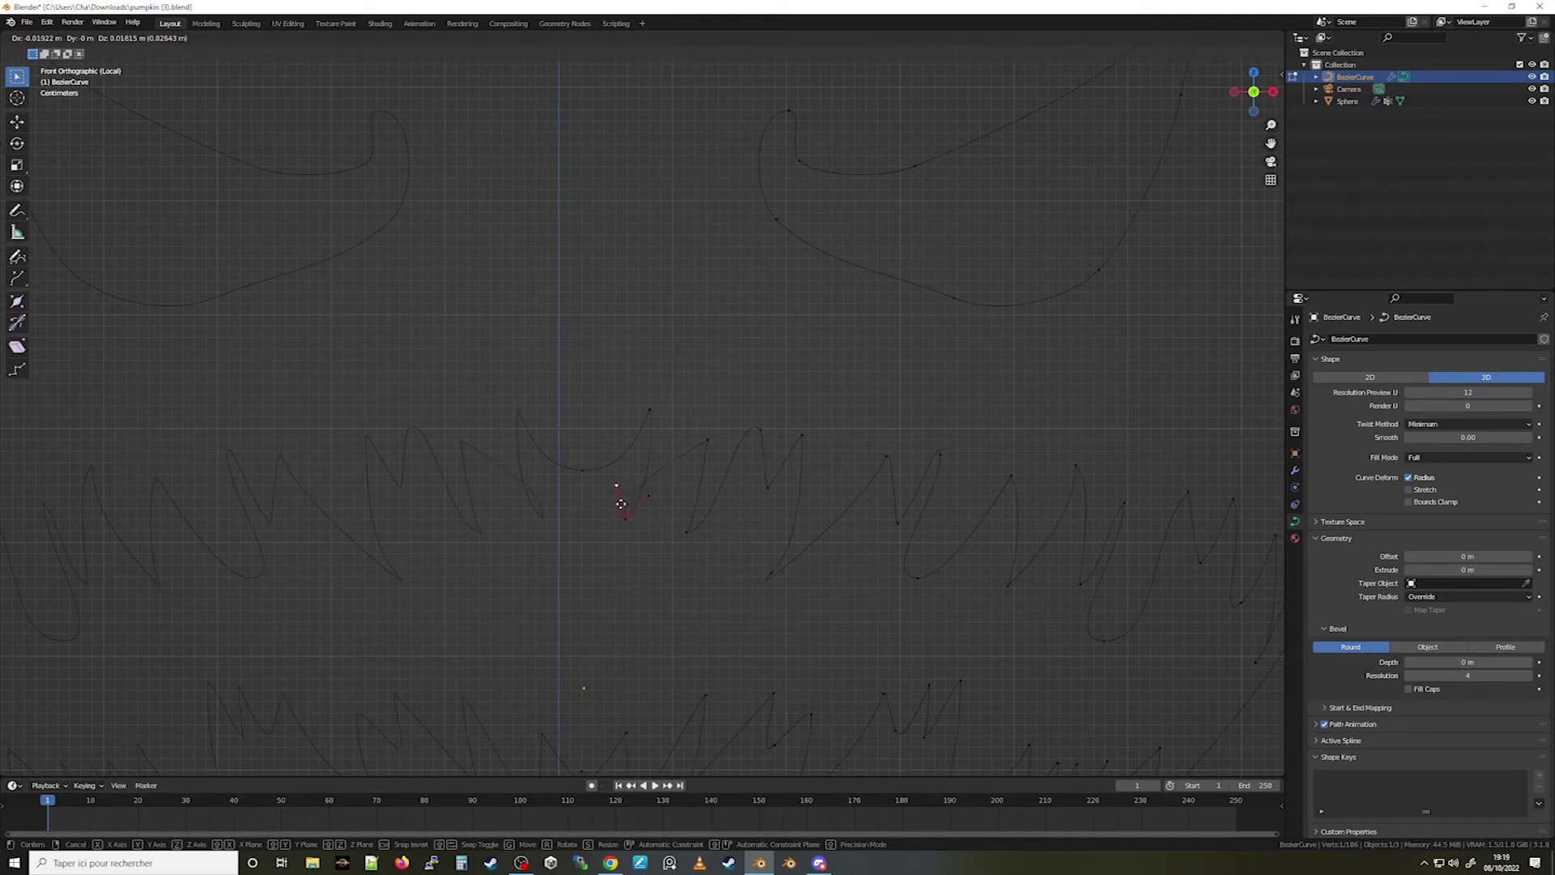
pyautogui.click(616, 504)
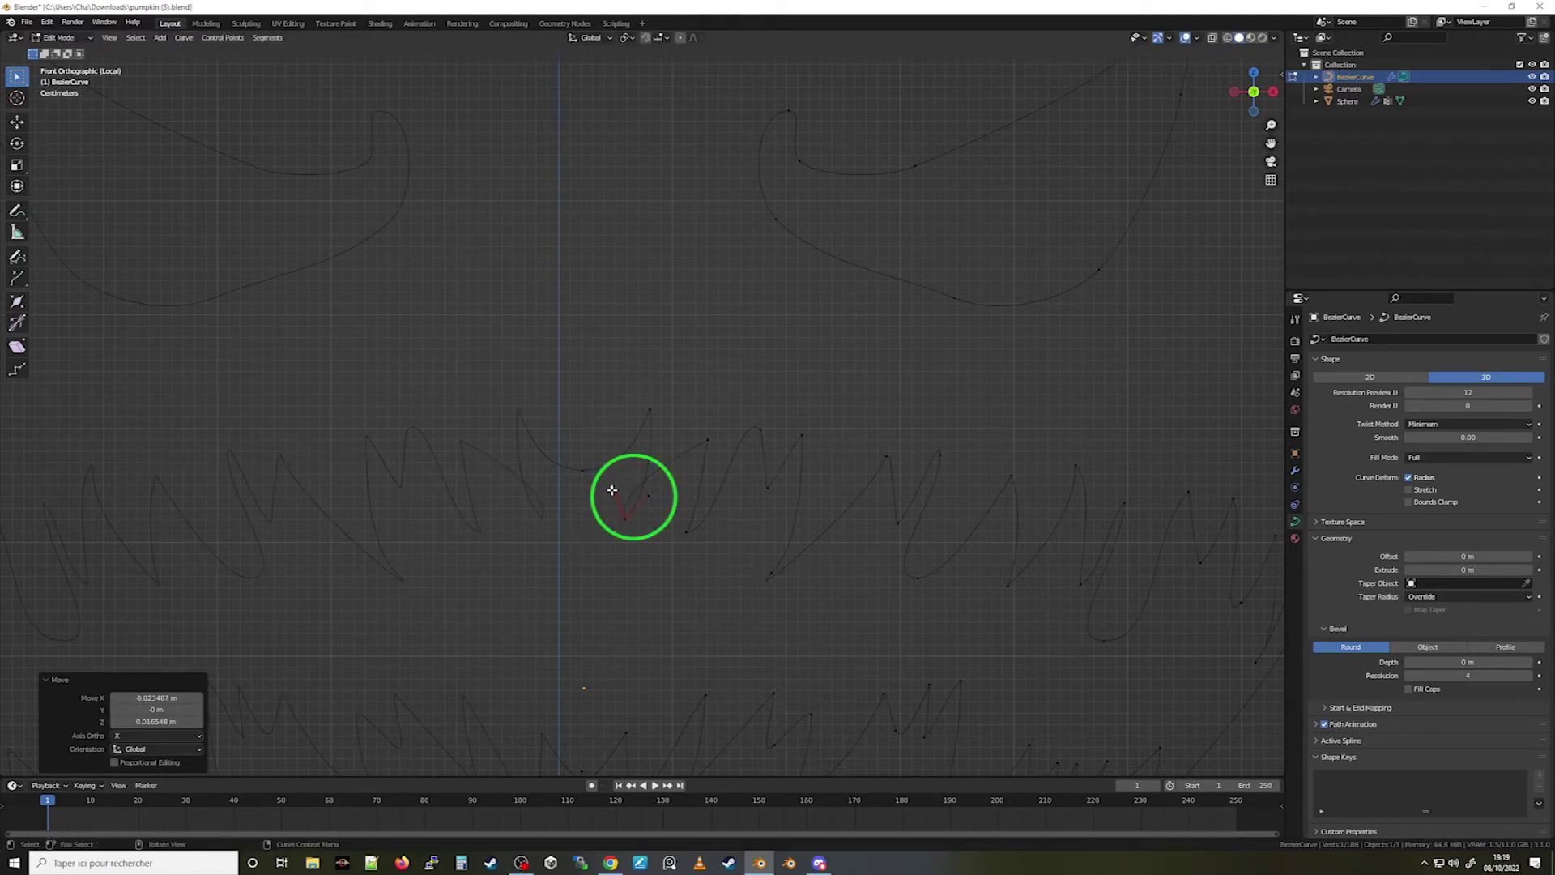
pyautogui.click(611, 487)
pyautogui.press('g')
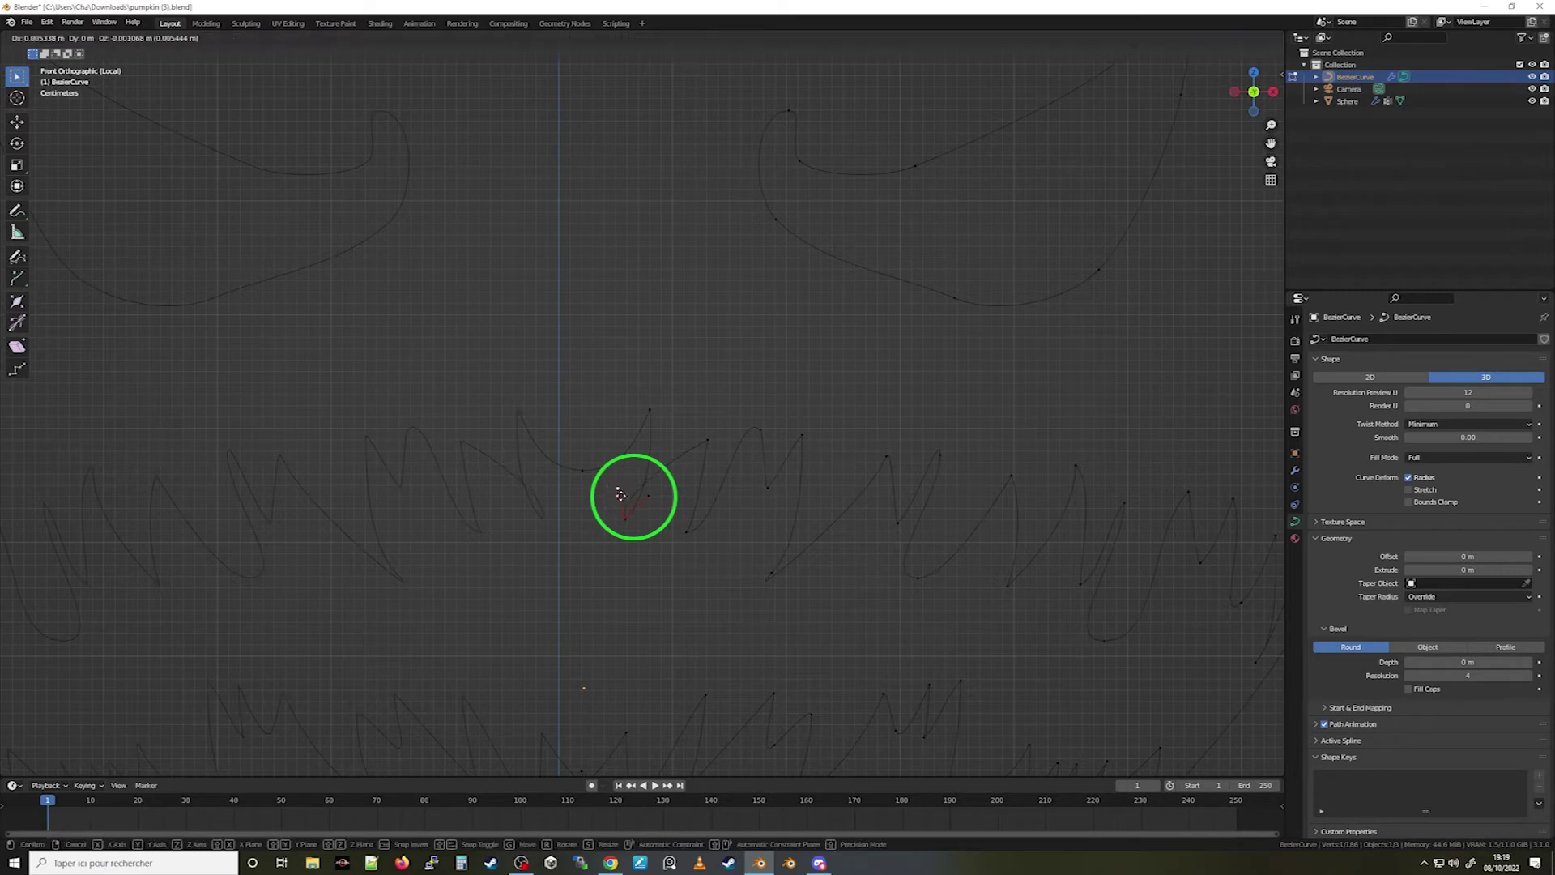
pyautogui.click(649, 505)
pyautogui.press('g')
pyautogui.click(647, 498)
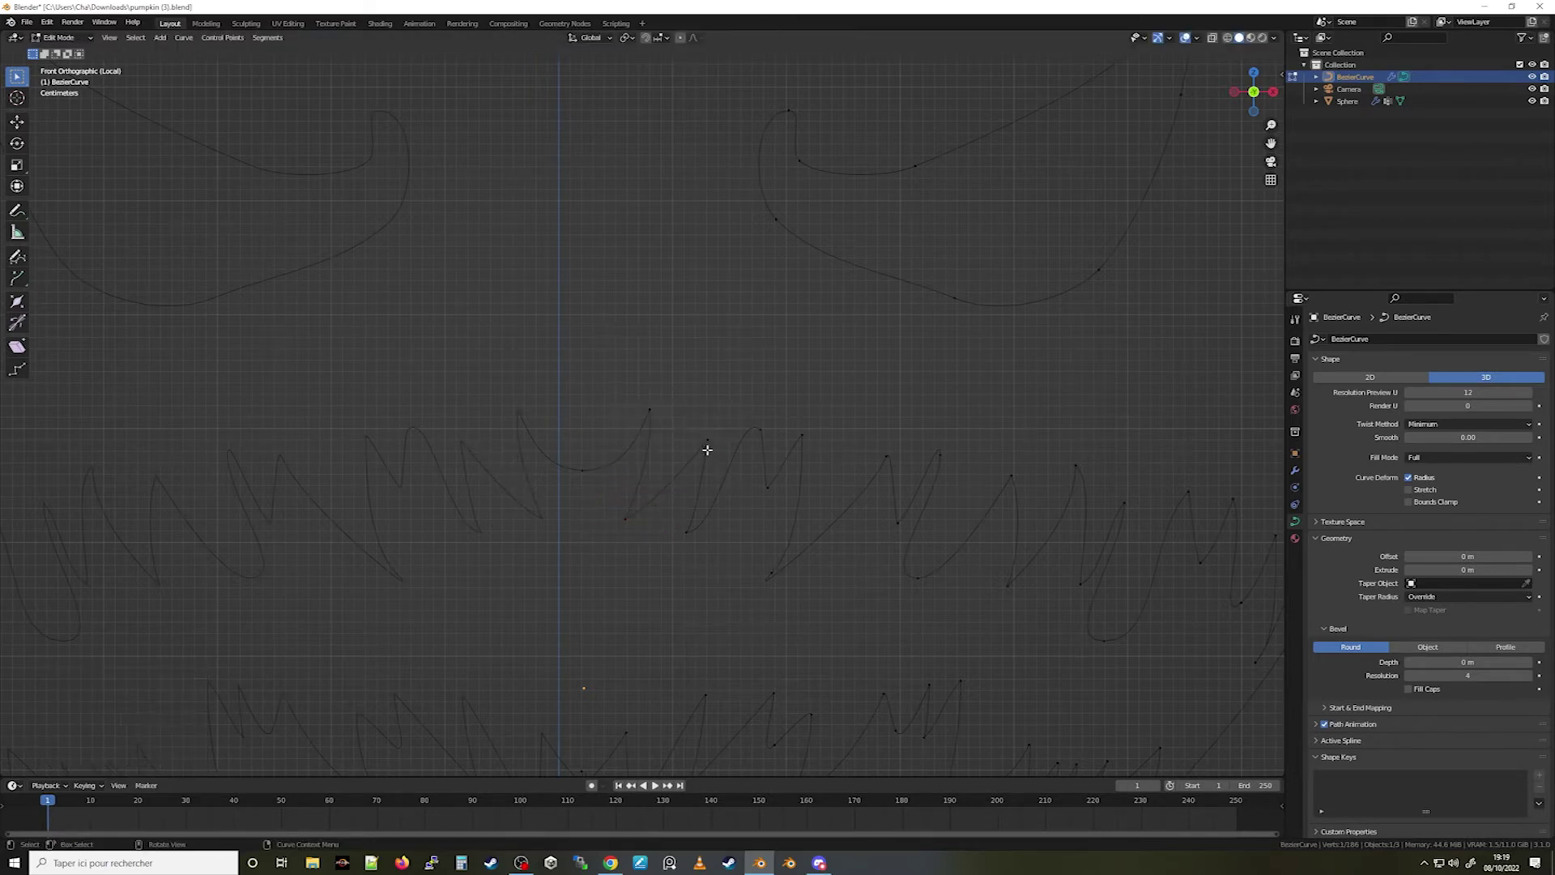
# Change the handle type of the rounded third upper peak and adjust the handles of the neighbouring tooth point
pyautogui.click(761, 430)
pyautogui.press('v')
pyautogui.click(759, 430)
pyautogui.press('v')
pyautogui.click(771, 527)
pyautogui.click(807, 455)
pyautogui.click(774, 572)
pyautogui.click(734, 612)
pyautogui.press('g')
# Change the handle types and reposition the handles of the points around the middle teeth of the upper row
pyautogui.click(875, 499)
pyautogui.press('v')
pyautogui.click(875, 500)
pyautogui.press('v')
pyautogui.click(889, 559)
pyautogui.click(941, 465)
pyautogui.press('g')
pyautogui.click(947, 483)
pyautogui.press('v')
# Sharpen the outer upper teeth by changing handle types and repositioning the handles of their points
pyautogui.click(1106, 646)
pyautogui.moveTo(1162, 641); pyautogui.dragTo(1142, 531)
pyautogui.click(1200, 562)
pyautogui.keyDown('shift'); pyautogui.moveTo(1198, 562); pyautogui.dragTo(984, 463, button='middle'); pyautogui.keyUp('shift')
pyautogui.press('v')
pyautogui.click(983, 482)
pyautogui.moveTo(982, 468); pyautogui.dragTo(988, 438)
pyautogui.press('g')
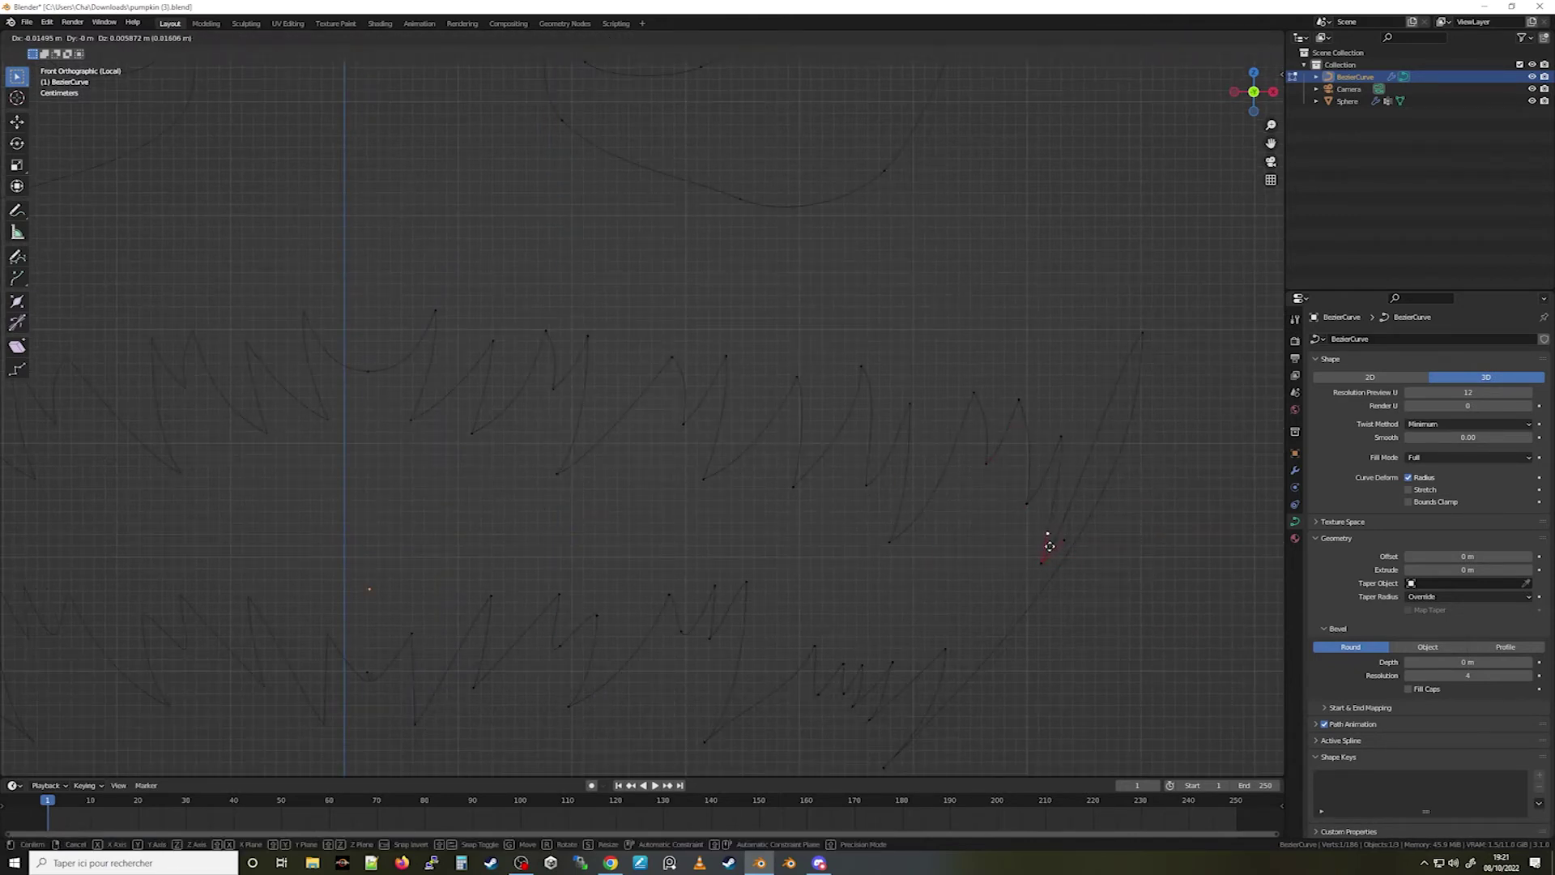
pyautogui.click(1060, 543)
# Move the handle of the mouth's outermost upper corner point to reshape the corner
pyautogui.click(1146, 331)
pyautogui.press('g')
pyautogui.click(1138, 375)
# Reposition the handles of the mouth's lower outermost point to smooth the curve leading up to the outer corner
pyautogui.scroll(-1, 989, 698)
pyautogui.keyDown('shift'); pyautogui.moveTo(989, 698); pyautogui.dragTo(962, 519, button='middle'); pyautogui.keyUp('shift')
pyautogui.scroll(2, 910, 586)
pyautogui.click(899, 588)
pyautogui.press('g')
pyautogui.click(1024, 452)
pyautogui.press('g')
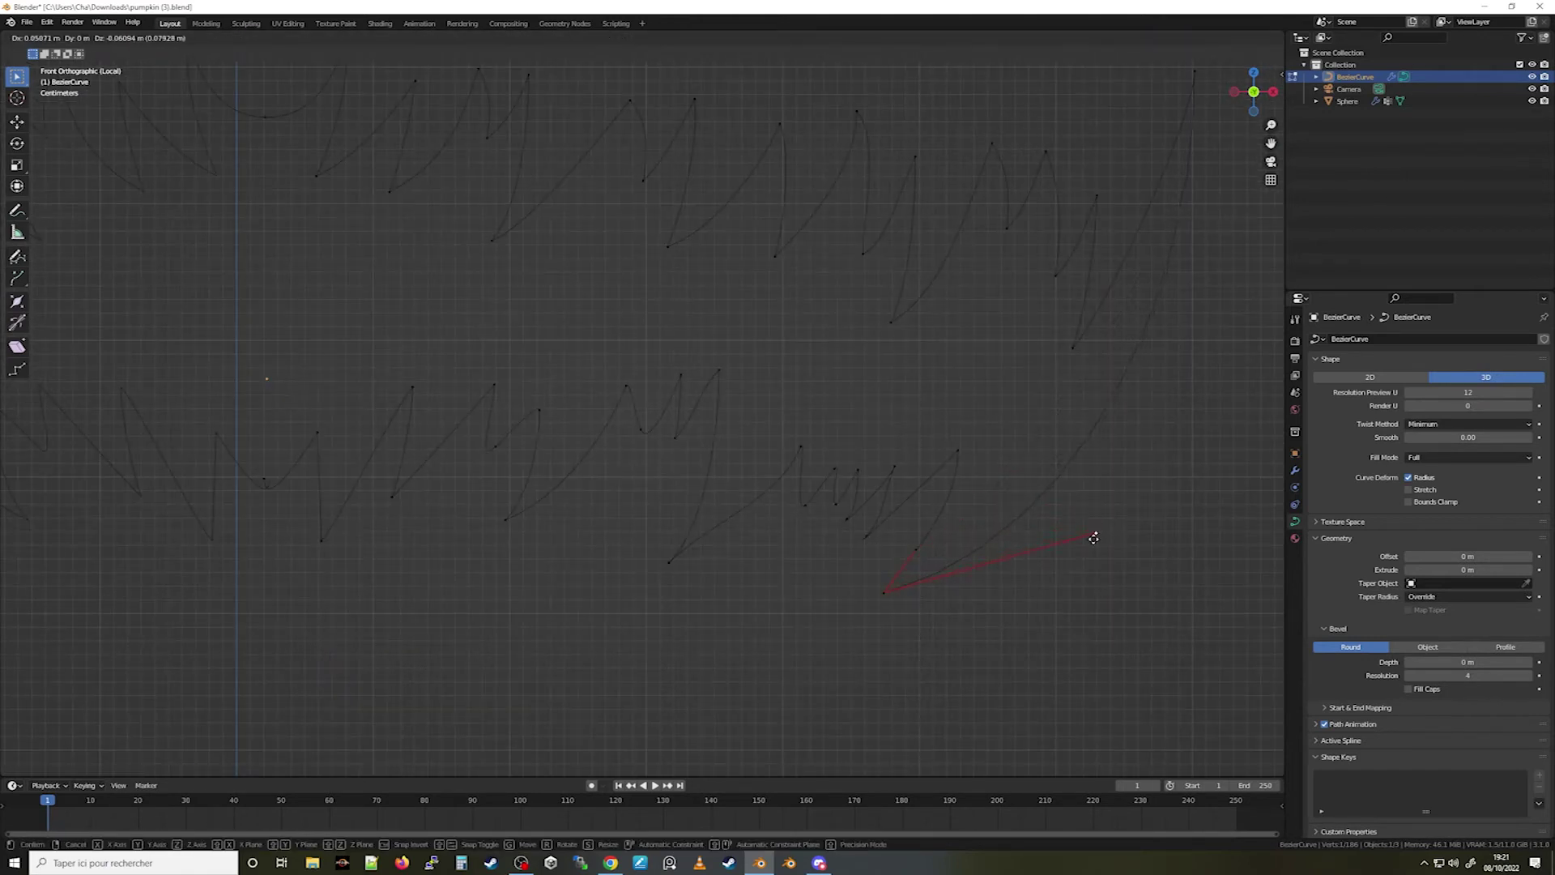
pyautogui.click(1062, 535)
pyautogui.keyDown('shift'); pyautogui.moveTo(1062, 534); pyautogui.dragTo(974, 644, button='middle'); pyautogui.keyUp('shift')
pyautogui.press('g')
pyautogui.click(1184, 476)
# Change the handle type and reposition the handles of the points around the small outer teeth of the lower row
pyautogui.scroll(1, 867, 590)
pyautogui.press('v')
pyautogui.click(778, 600)
pyautogui.press('g')
pyautogui.press('g')
pyautogui.click(816, 500)
pyautogui.click(802, 491)
pyautogui.press('g')
pyautogui.click(808, 504)
pyautogui.press('g')
pyautogui.click(753, 565)
pyautogui.click(608, 638)
# Move the handles of the taller tooth points just inward of the lower row's small teeth
pyautogui.click(663, 369)
pyautogui.press('g')
pyautogui.click(671, 411)
pyautogui.click(618, 375)
pyautogui.press('g')
pyautogui.click(594, 445)
# Adjust the handles of the next lower-row tooth points toward the centre, changing the handle type where needed
pyautogui.keyDown('shift'); pyautogui.moveTo(544, 421); pyautogui.dragTo(741, 422, button='middle'); pyautogui.keyUp('shift')
pyautogui.click(644, 418)
pyautogui.click(645, 407)
pyautogui.press('g')
pyautogui.click(635, 454)
pyautogui.press('v')
pyautogui.press('g')
pyautogui.click(566, 430)
# Align the lower row's centre point with the mirror axis, change its handle type and reposition its handle
pyautogui.keyDown('shift'); pyautogui.moveTo(428, 566); pyautogui.dragTo(565, 573, button='middle'); pyautogui.keyUp('shift')
pyautogui.click(563, 572)
pyautogui.scroll(1, 439, 510)
pyautogui.click(439, 510)
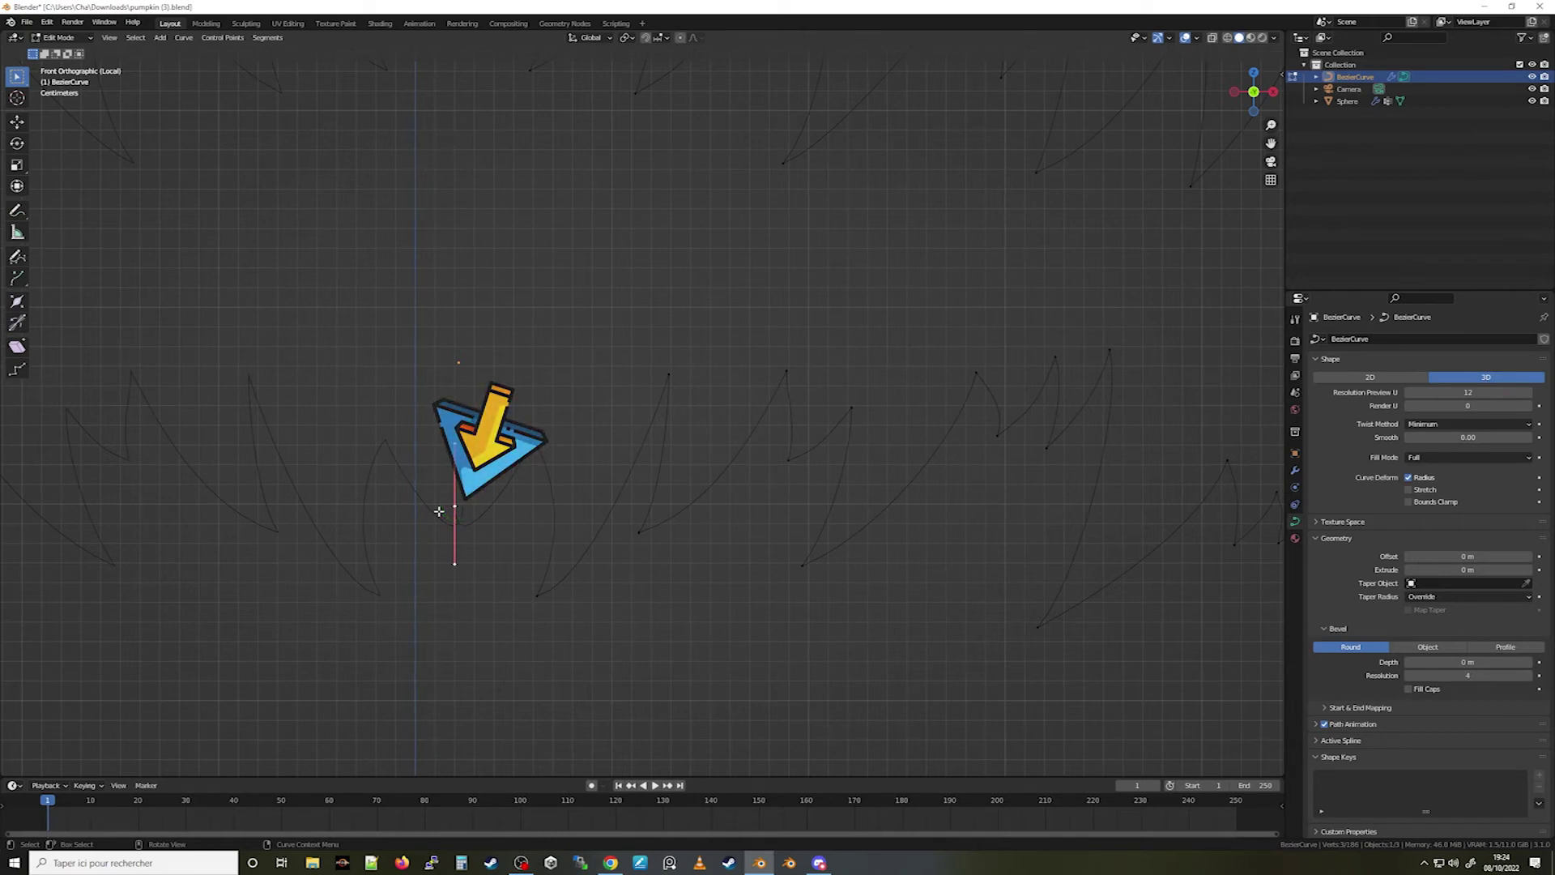
pyautogui.press('g')
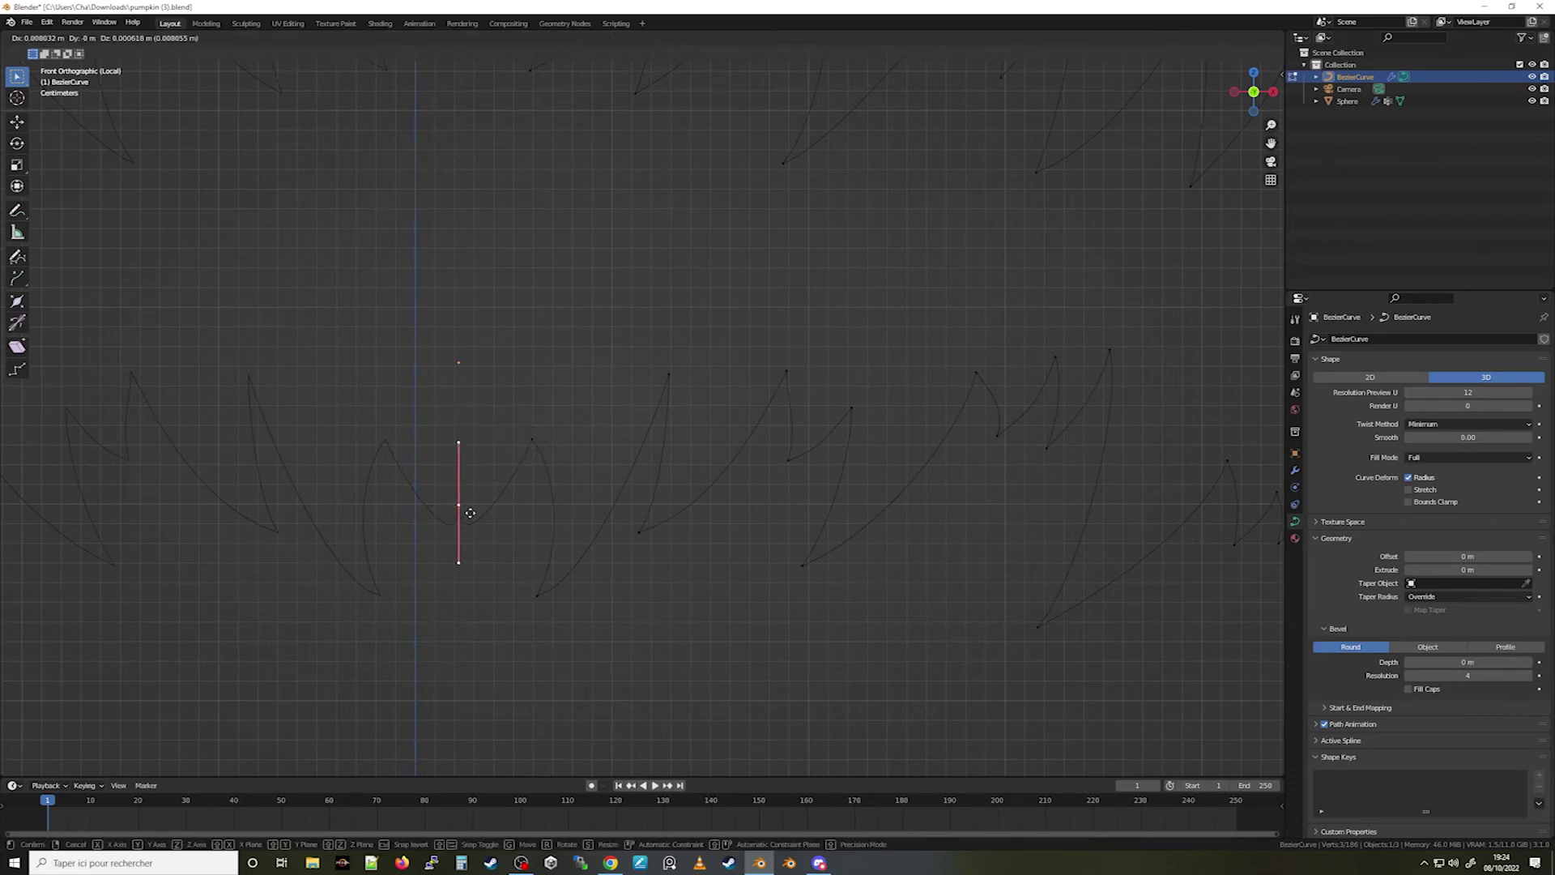
pyautogui.click(466, 512)
pyautogui.press('v')
pyautogui.click(467, 514)
pyautogui.click(464, 568)
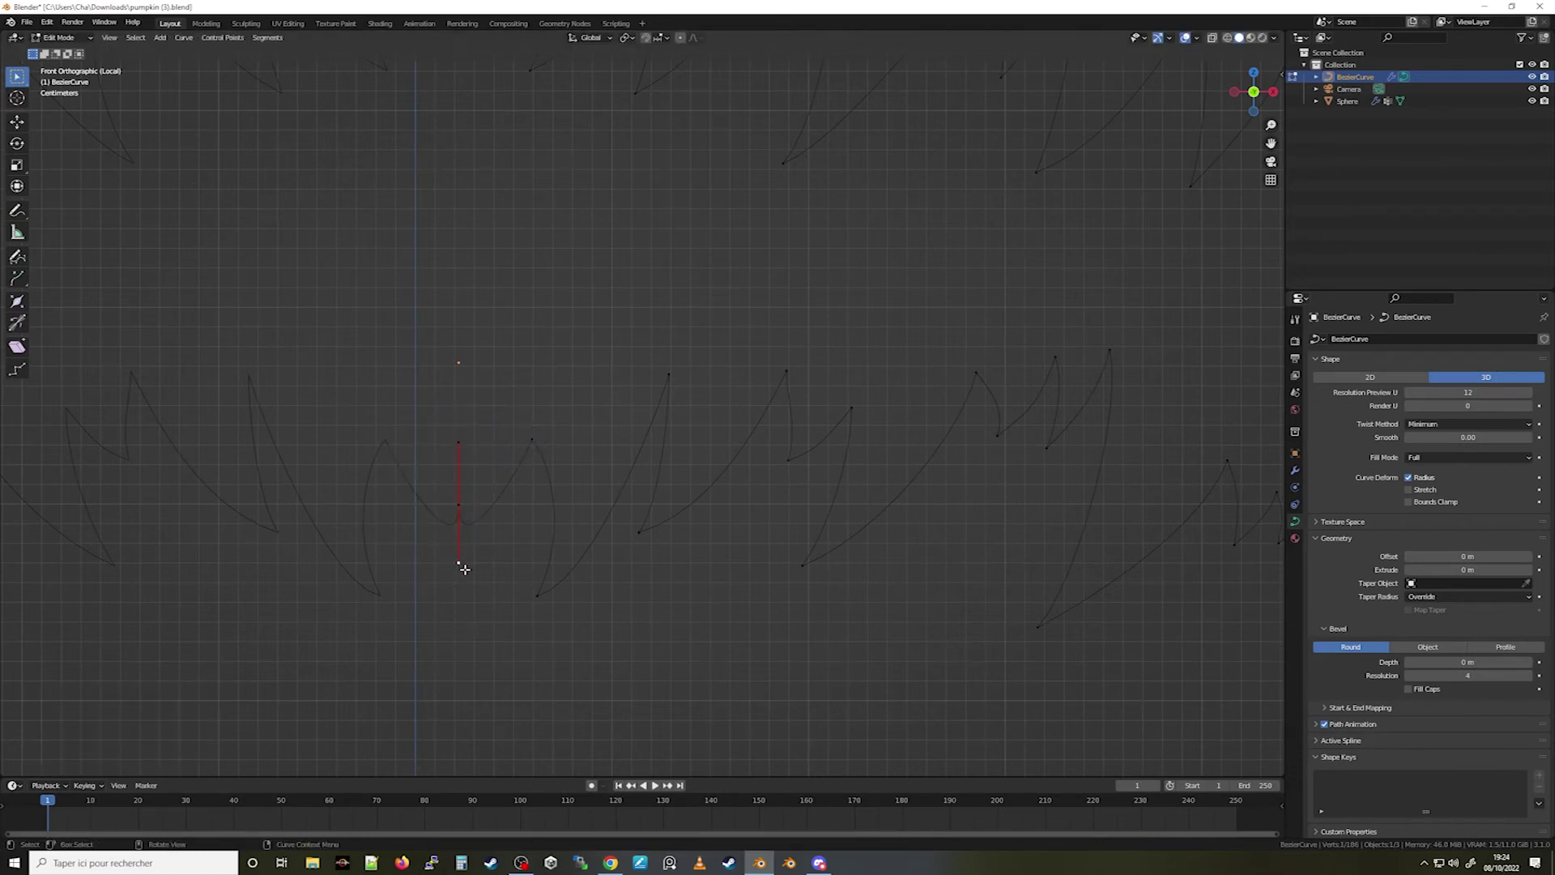
pyautogui.press('g')
pyautogui.click(478, 494)
# Move the upper row's centre point to the mirror axis and shift its handle along the X axis
pyautogui.scroll(-3, 476, 437)
pyautogui.keyDown('shift'); pyautogui.moveTo(468, 198); pyautogui.dragTo(460, 410, button='middle'); pyautogui.keyUp('shift')
pyautogui.click(461, 406)
pyautogui.press('g')
pyautogui.click(456, 406)
pyautogui.press('g')
pyautogui.press('x')
pyautogui.click(520, 508)
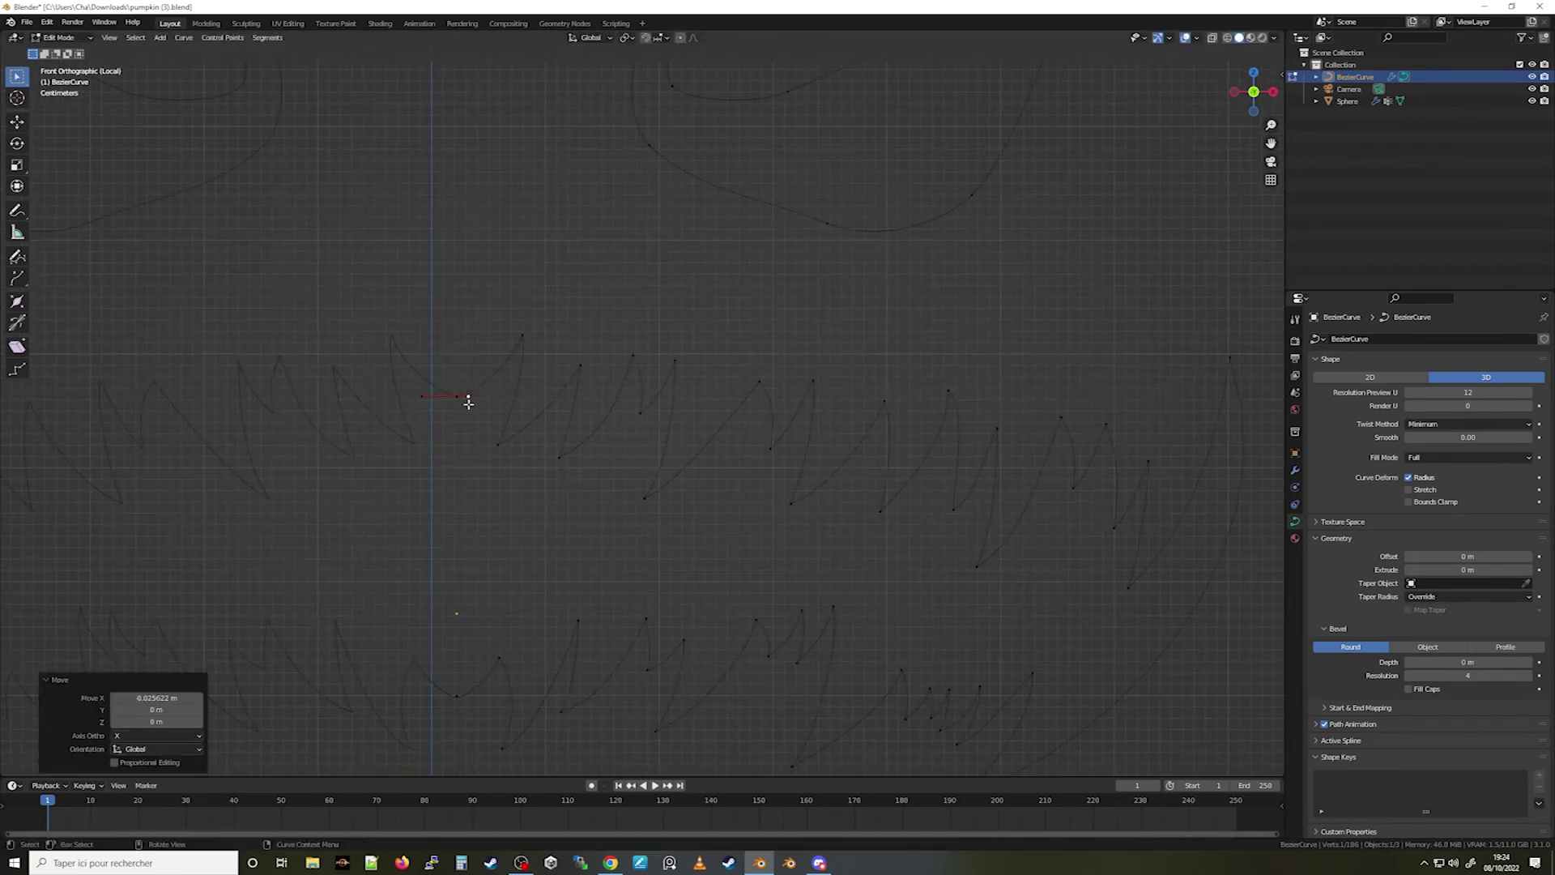
pyautogui.click(520, 508)
# Dissolve the superfluous control points along the eye outline
pyautogui.scroll(-3, 537, 519)
pyautogui.keyDown('shift'); pyautogui.moveTo(709, 344); pyautogui.dragTo(650, 424, button='middle'); pyautogui.keyUp('shift')
pyautogui.hotkey('ctrl', 'x')
pyautogui.click(730, 414)
pyautogui.hotkey('ctrl', 'x')
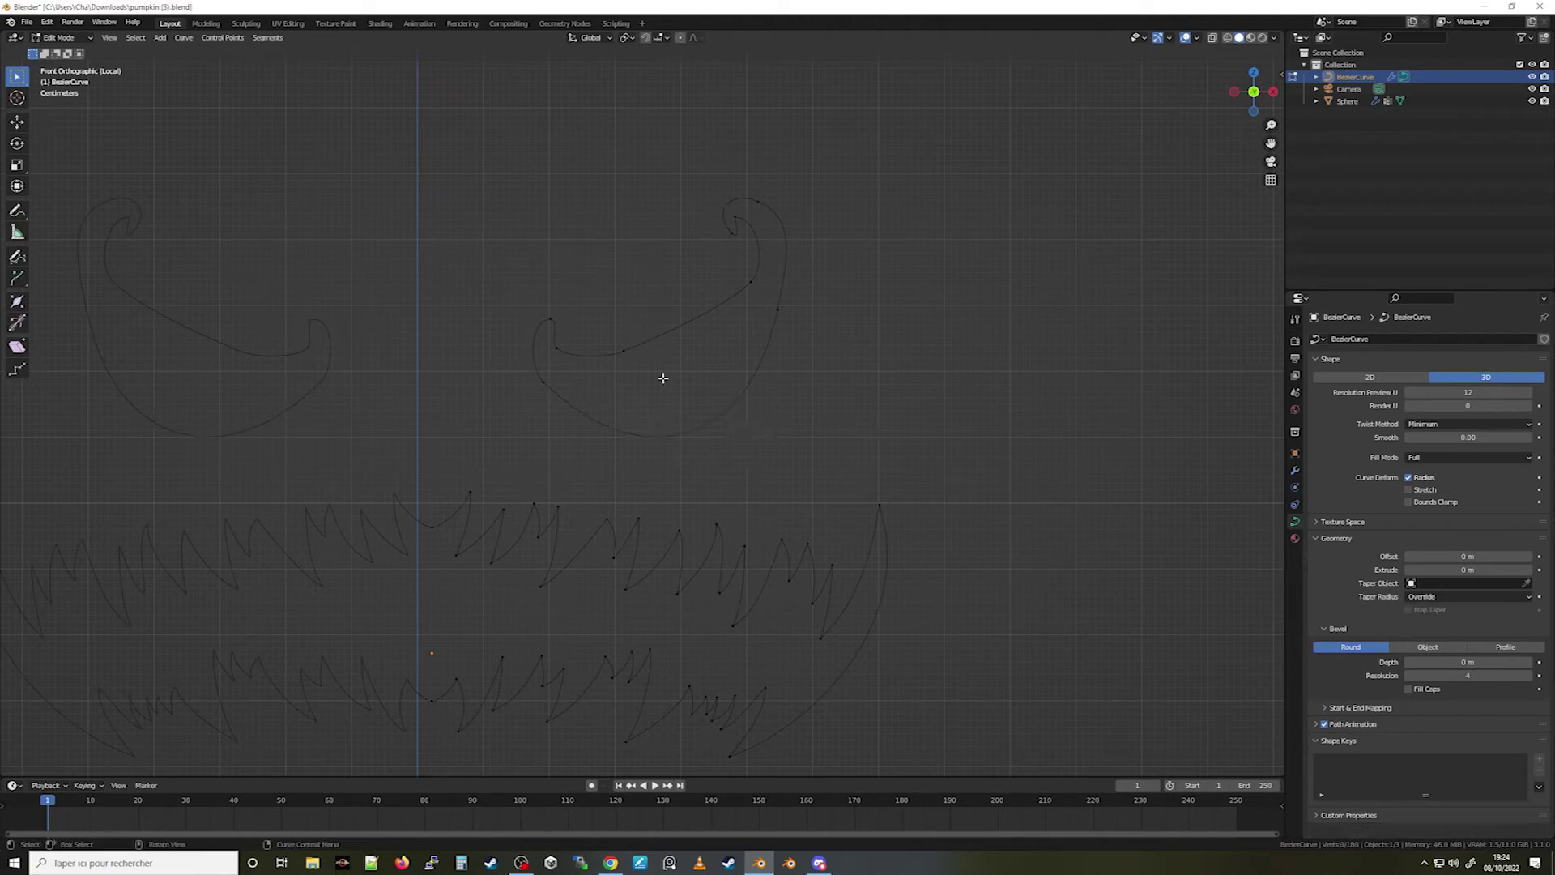
pyautogui.click(624, 350)
pyautogui.hotkey('ctrl', 'x')
pyautogui.scroll(-2, 533, 417)
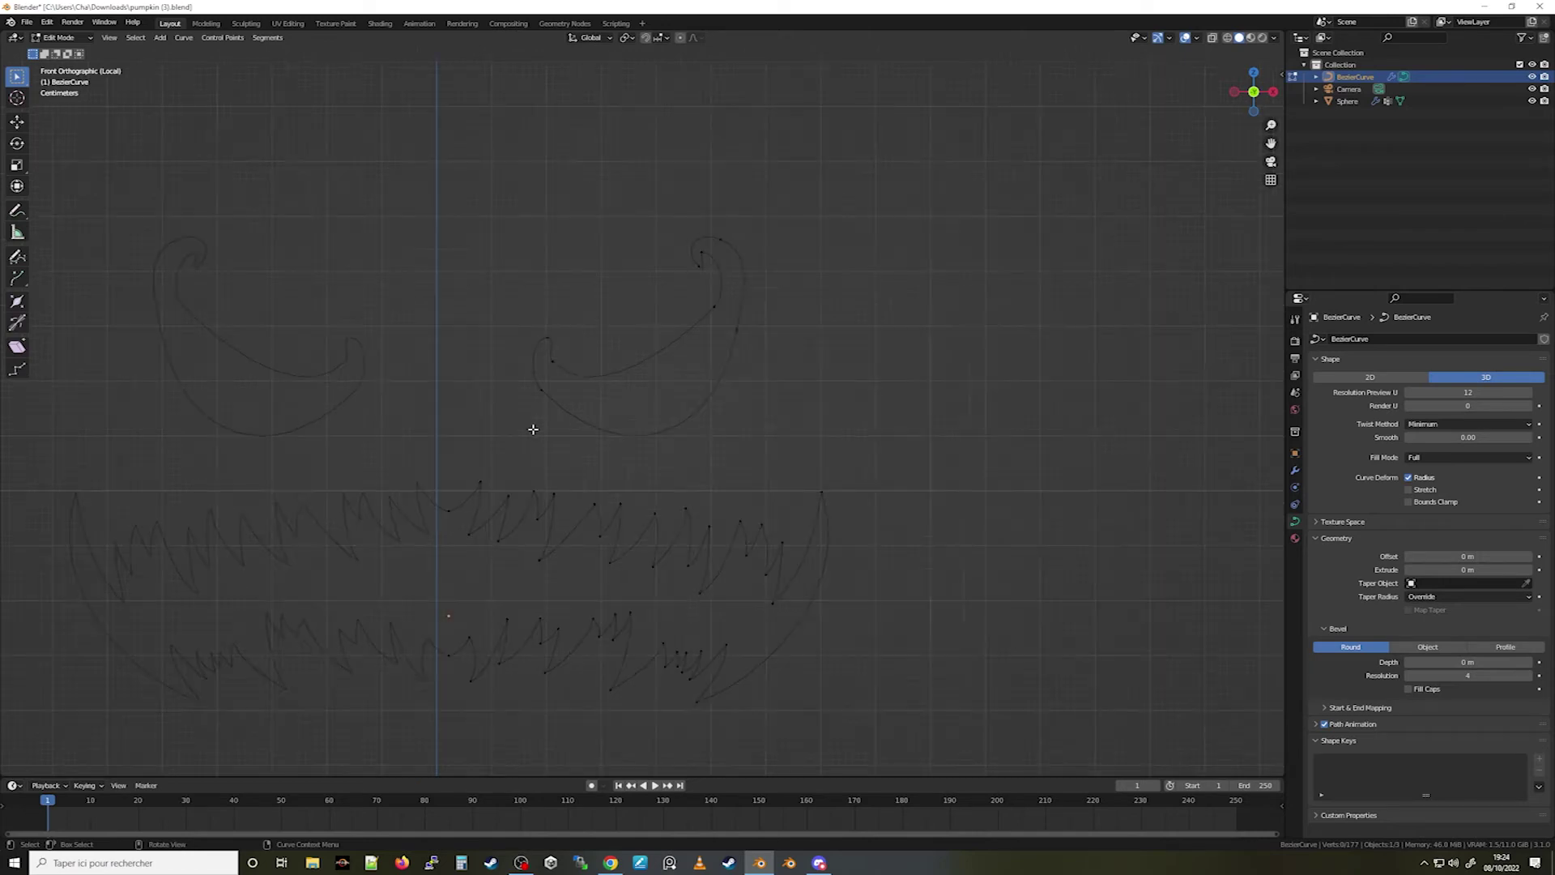
# Extrude the face curve in Object Mode and leave local view to bring the pumpkin back
pyautogui.press('Tab')
pyautogui.moveTo(1450, 569); pyautogui.dragTo(1491, 569)
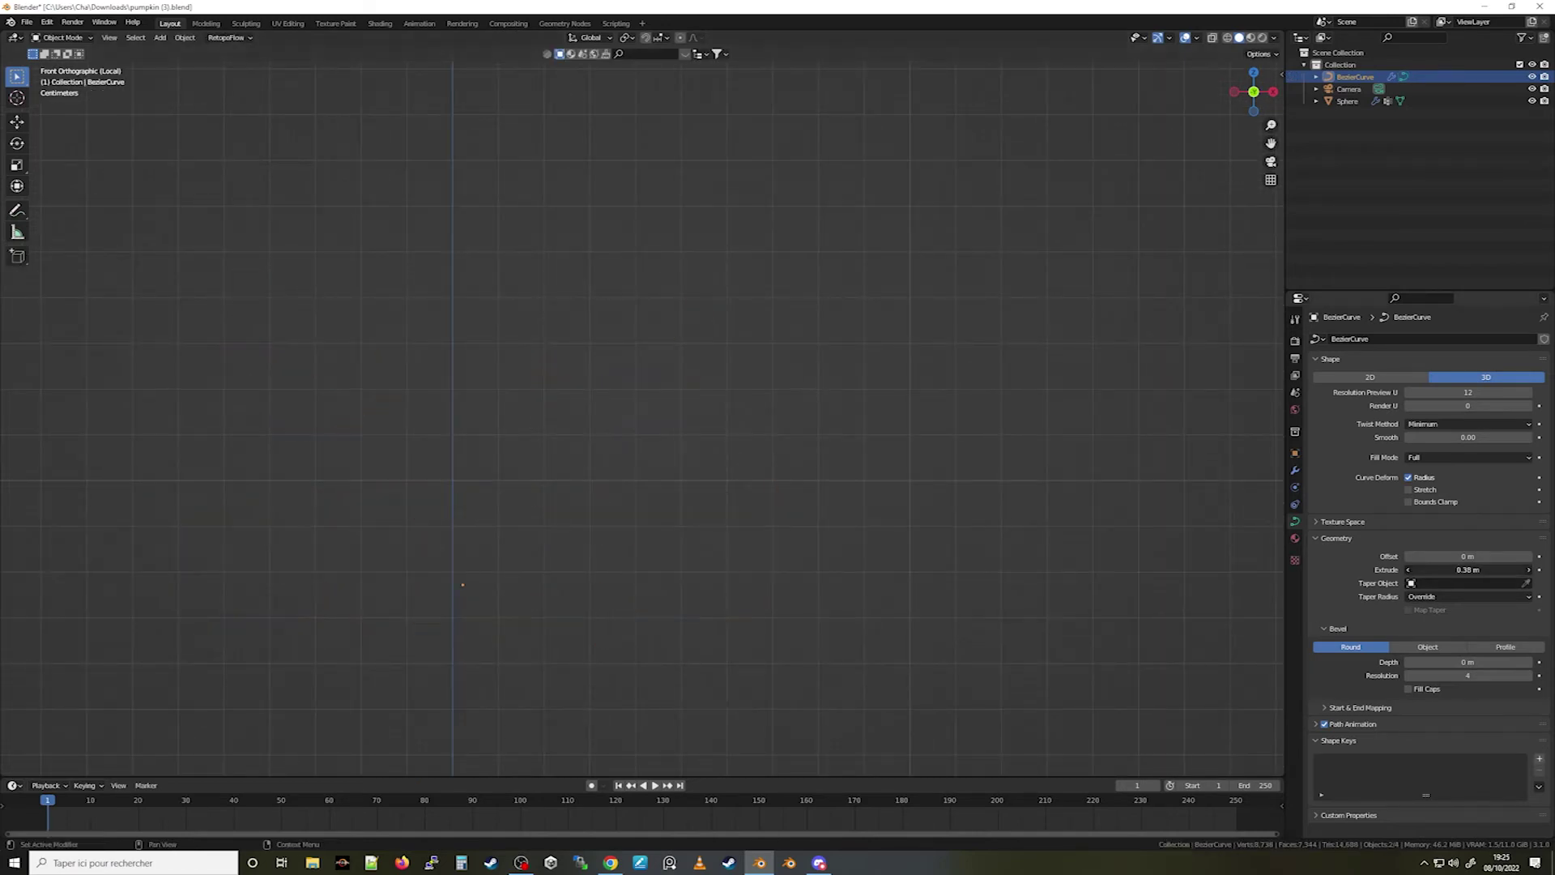
pyautogui.moveTo(964, 522); pyautogui.dragTo(847, 552, button='middle')
pyautogui.scroll(-3, 843, 553)
pyautogui.press('KP_Divide')
pyautogui.moveTo(1458, 570)
pyautogui.mouseDown()
pyautogui.moveTo(1515, 570)
pyautogui.moveTo(1469, 569)
pyautogui.mouseUp()
# Set the face curve's extrusion to 3.09 m and move it about -0.027 m along the Y axis
pyautogui.moveTo(821, 486); pyautogui.dragTo(878, 499, button='middle')
pyautogui.click(1296, 469)
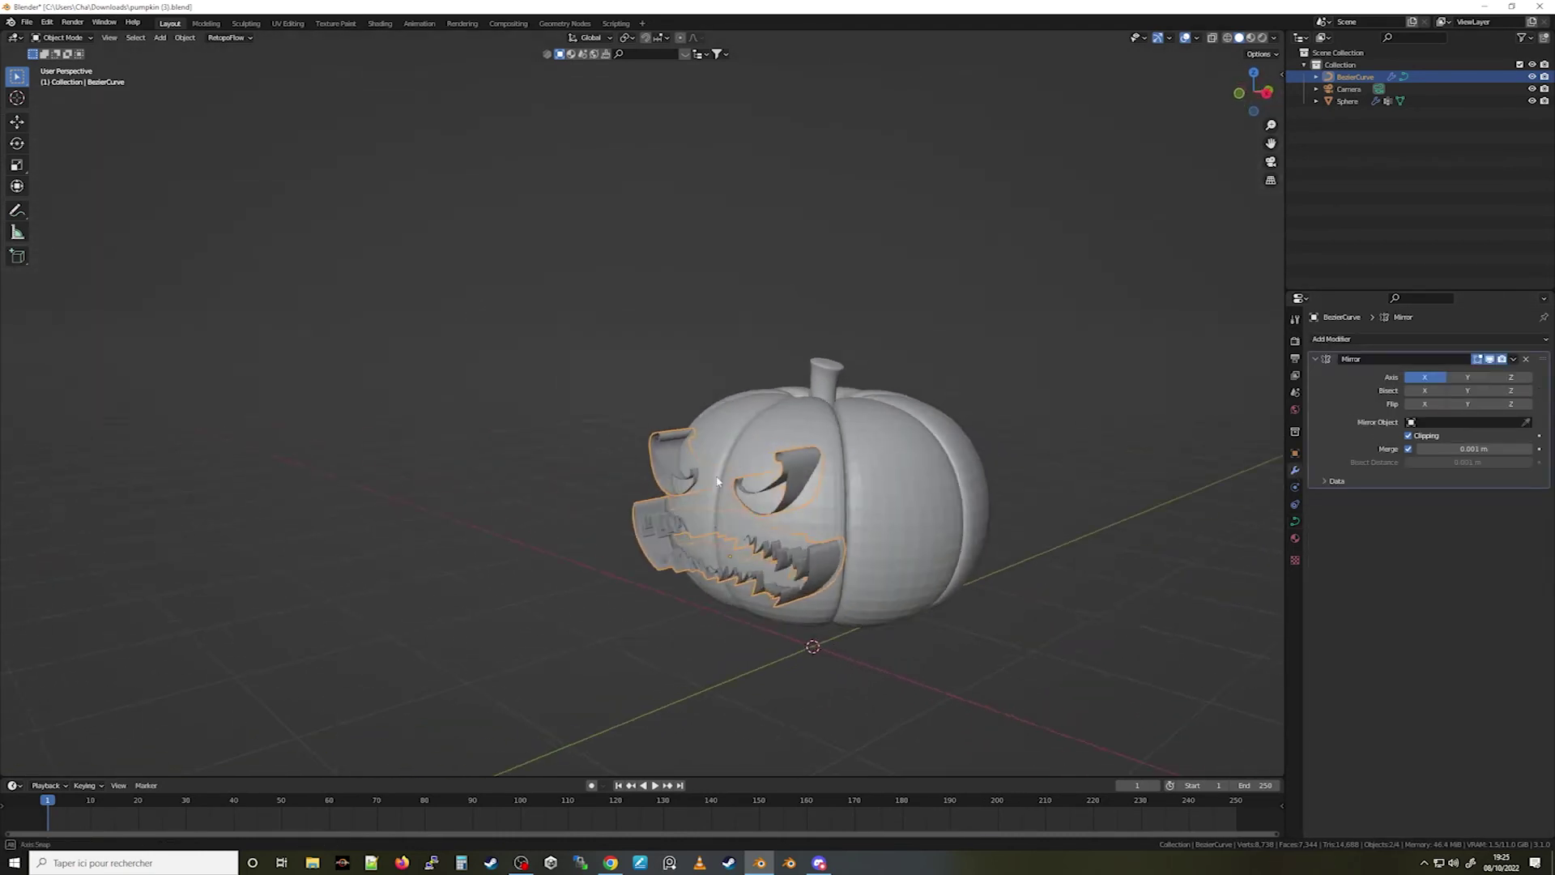
pyautogui.click(1294, 522)
pyautogui.moveTo(1504, 569); pyautogui.dragTo(1518, 569)
pyautogui.press('g')
pyautogui.press('y')
pyautogui.click(798, 599)
pyautogui.moveTo(502, 486); pyautogui.dragTo(738, 509, button='middle')
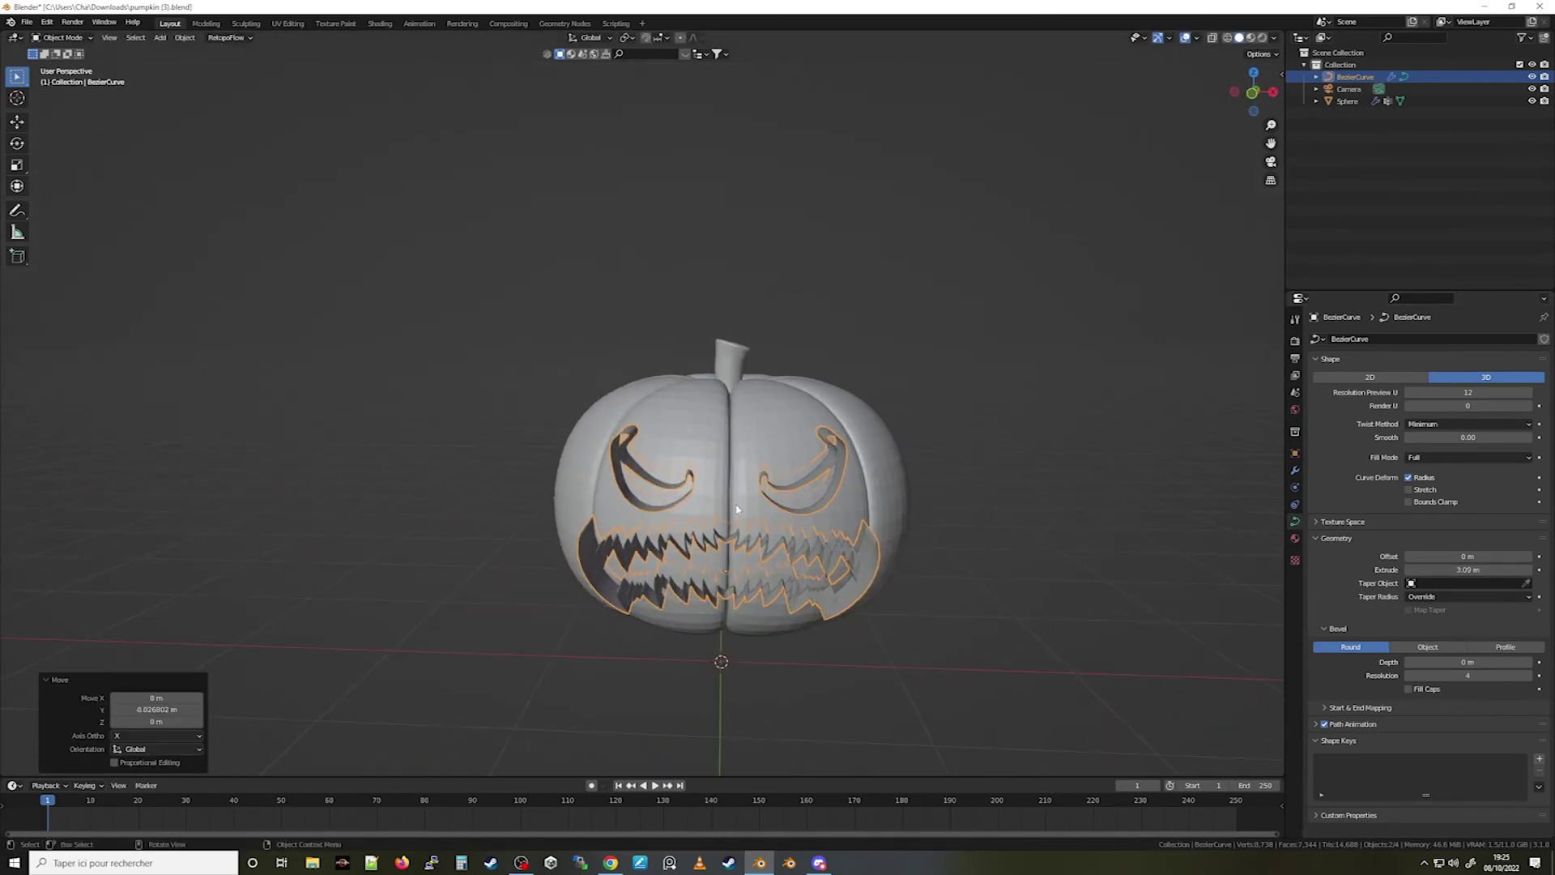
# Convert the extruded face curve to a mesh
pyautogui.click(185, 38)
pyautogui.moveTo(242, 368)
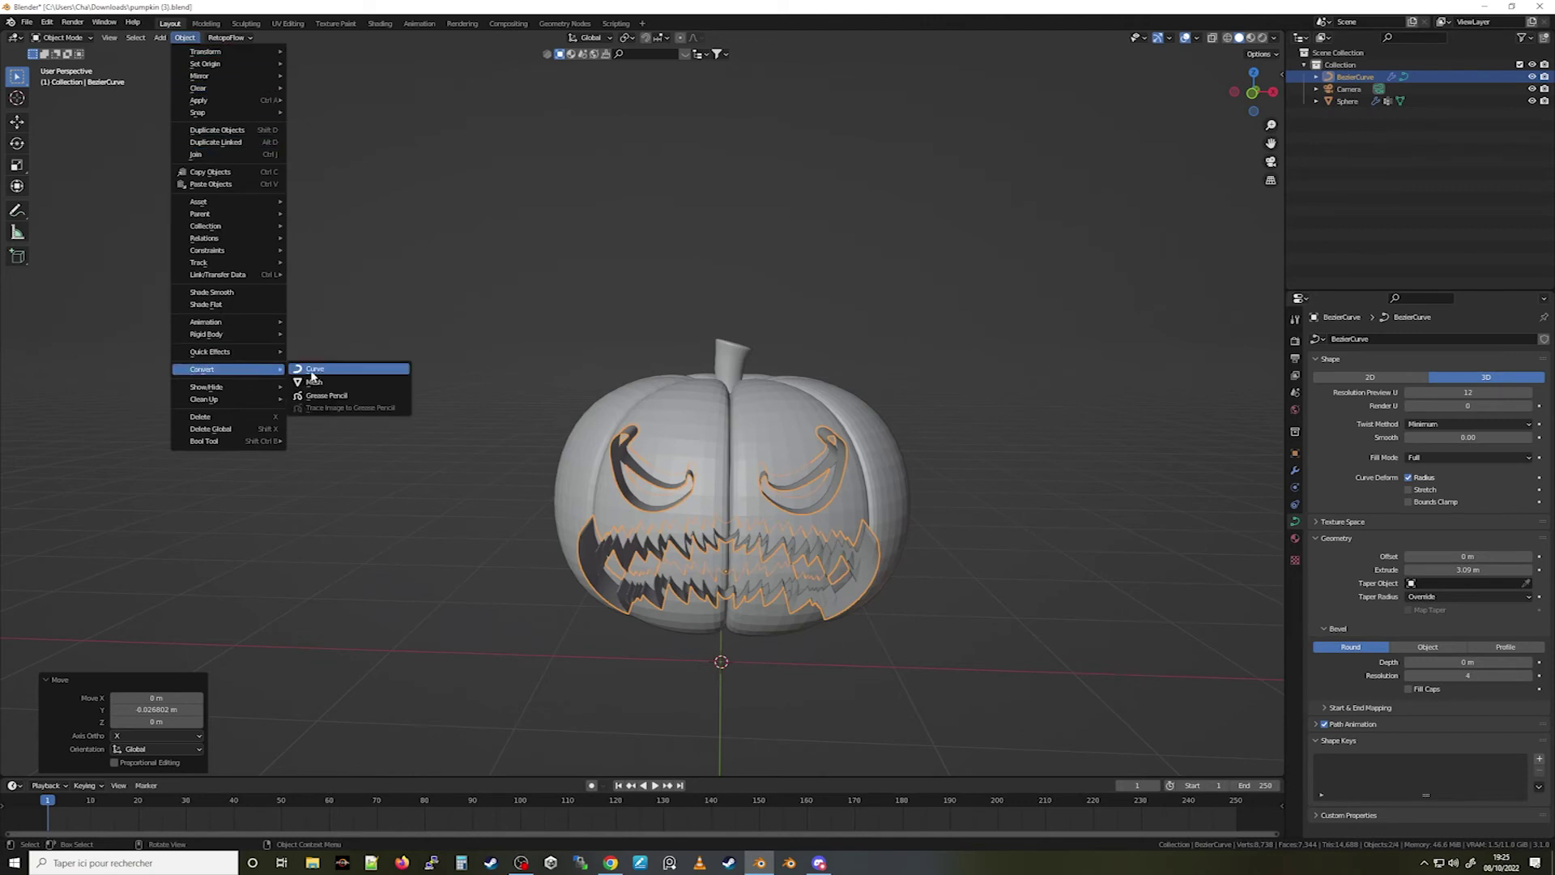
pyautogui.click(325, 389)
# Enter Edit Mode on the face mesh and turn on the Face Orientation overlay
pyautogui.moveTo(863, 526); pyautogui.dragTo(808, 486, button='middle')
pyautogui.scroll(2, 801, 531)
pyautogui.press('Tab')
pyautogui.click(1196, 37)
pyautogui.click(1151, 270)
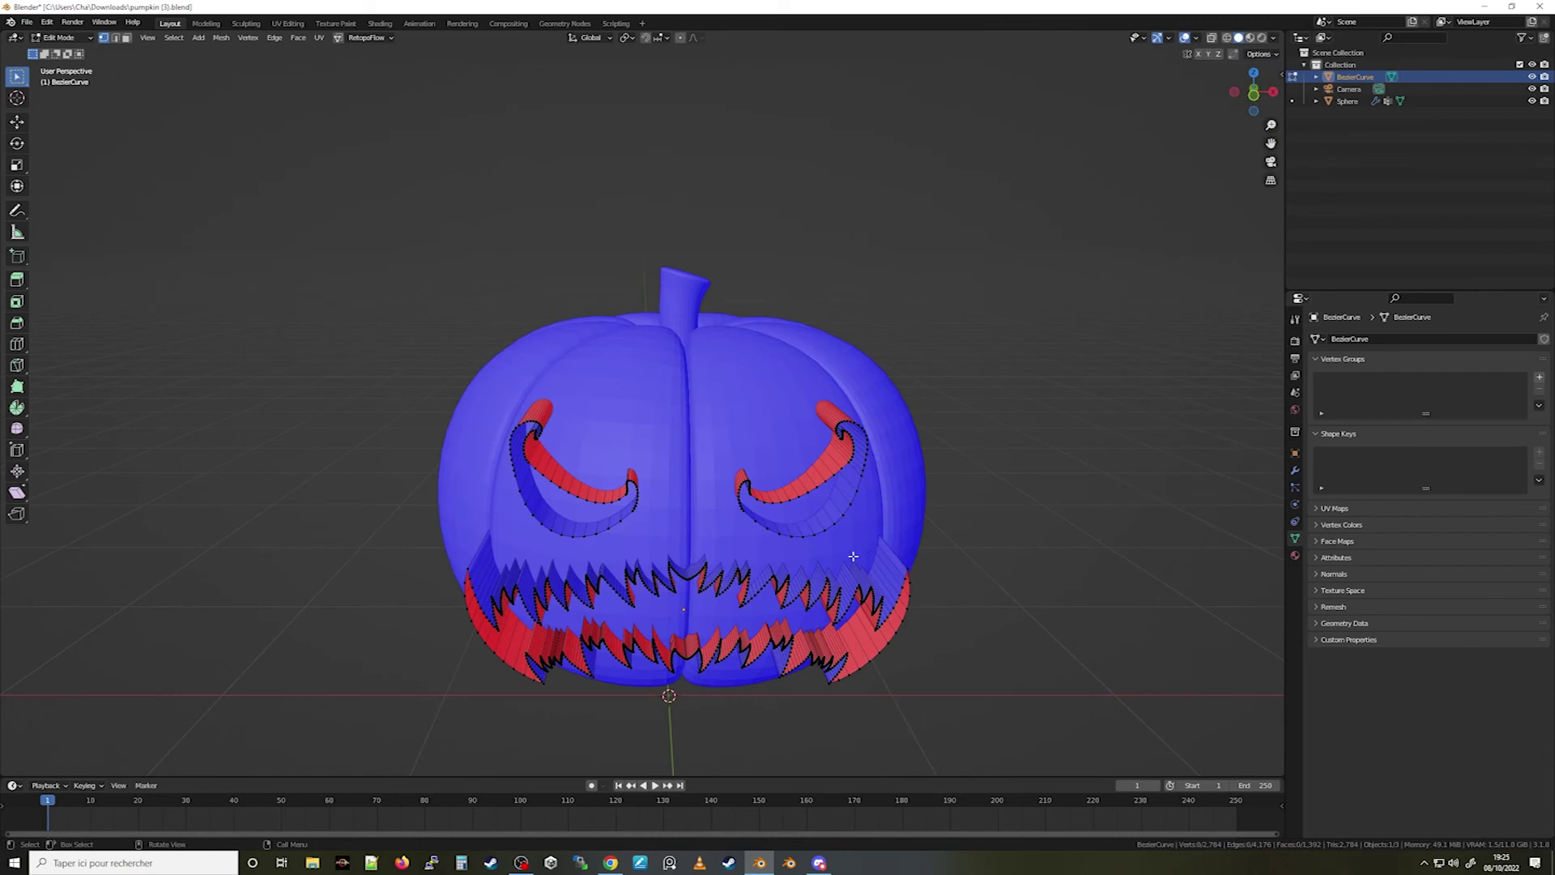
pyautogui.moveTo(812, 551); pyautogui.dragTo(813, 531, button='middle')
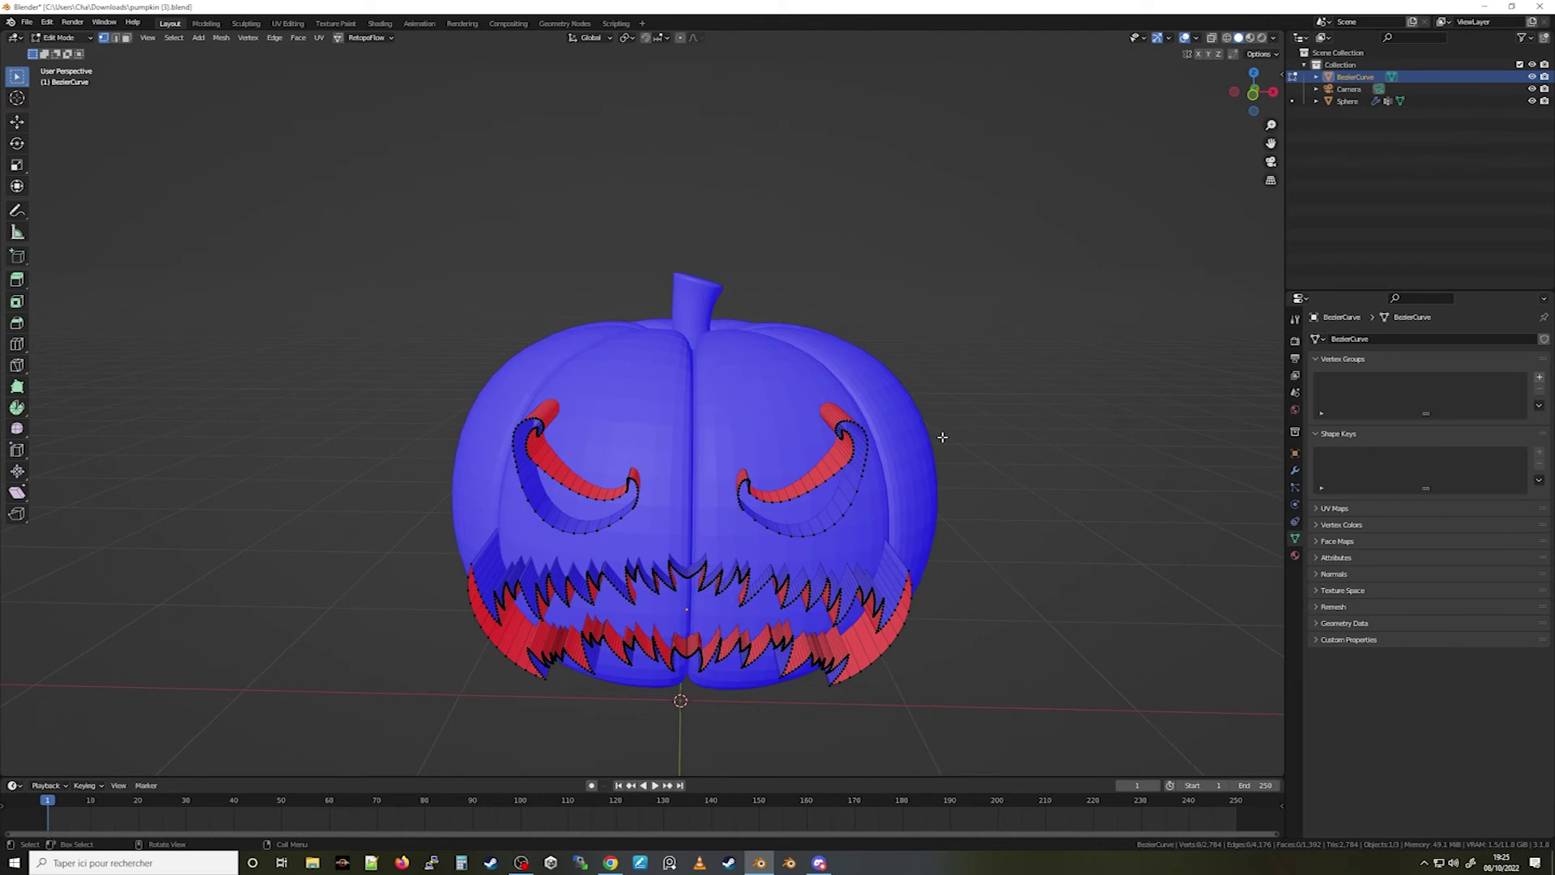
# Enable Backface Culling and examine the inner and outer faces of the eyes and mouth
pyautogui.click(1260, 54)
pyautogui.click(1277, 38)
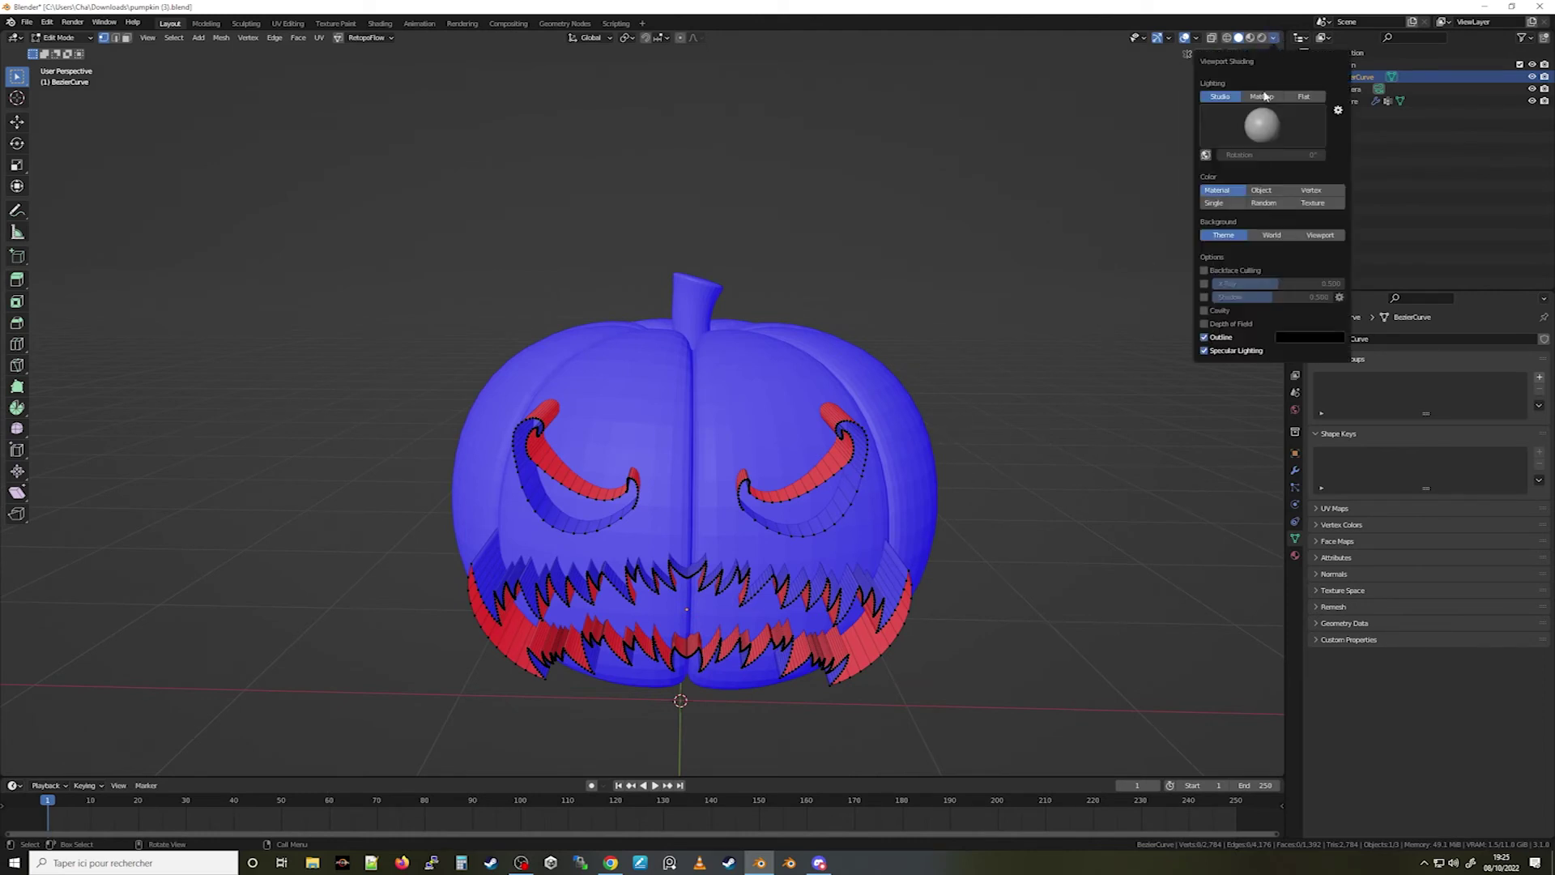
pyautogui.click(1203, 270)
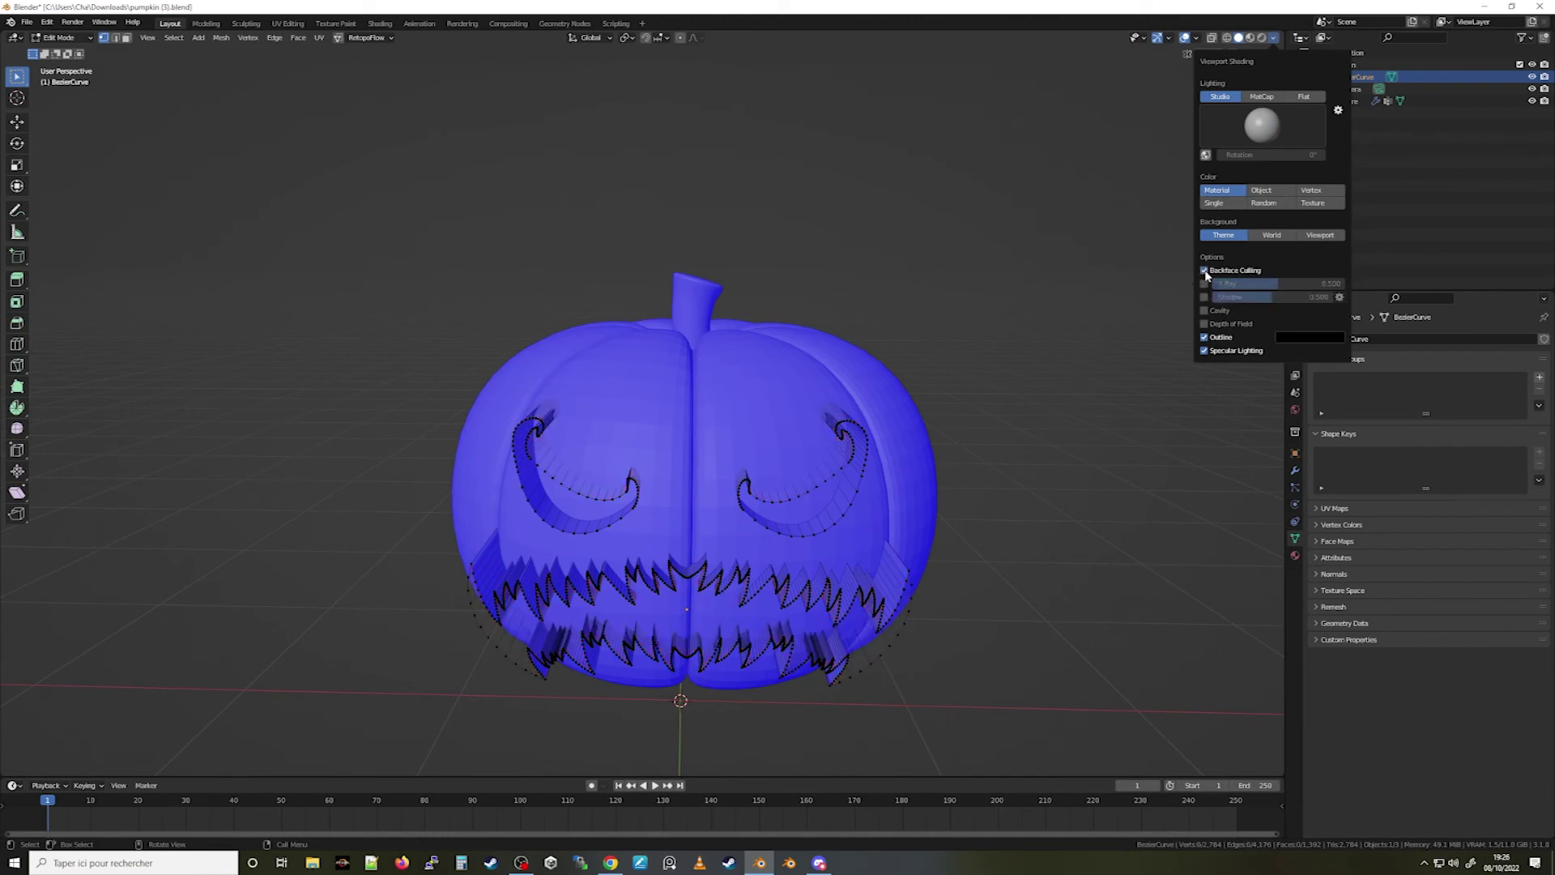
pyautogui.moveTo(872, 549); pyautogui.dragTo(850, 515, button='middle')
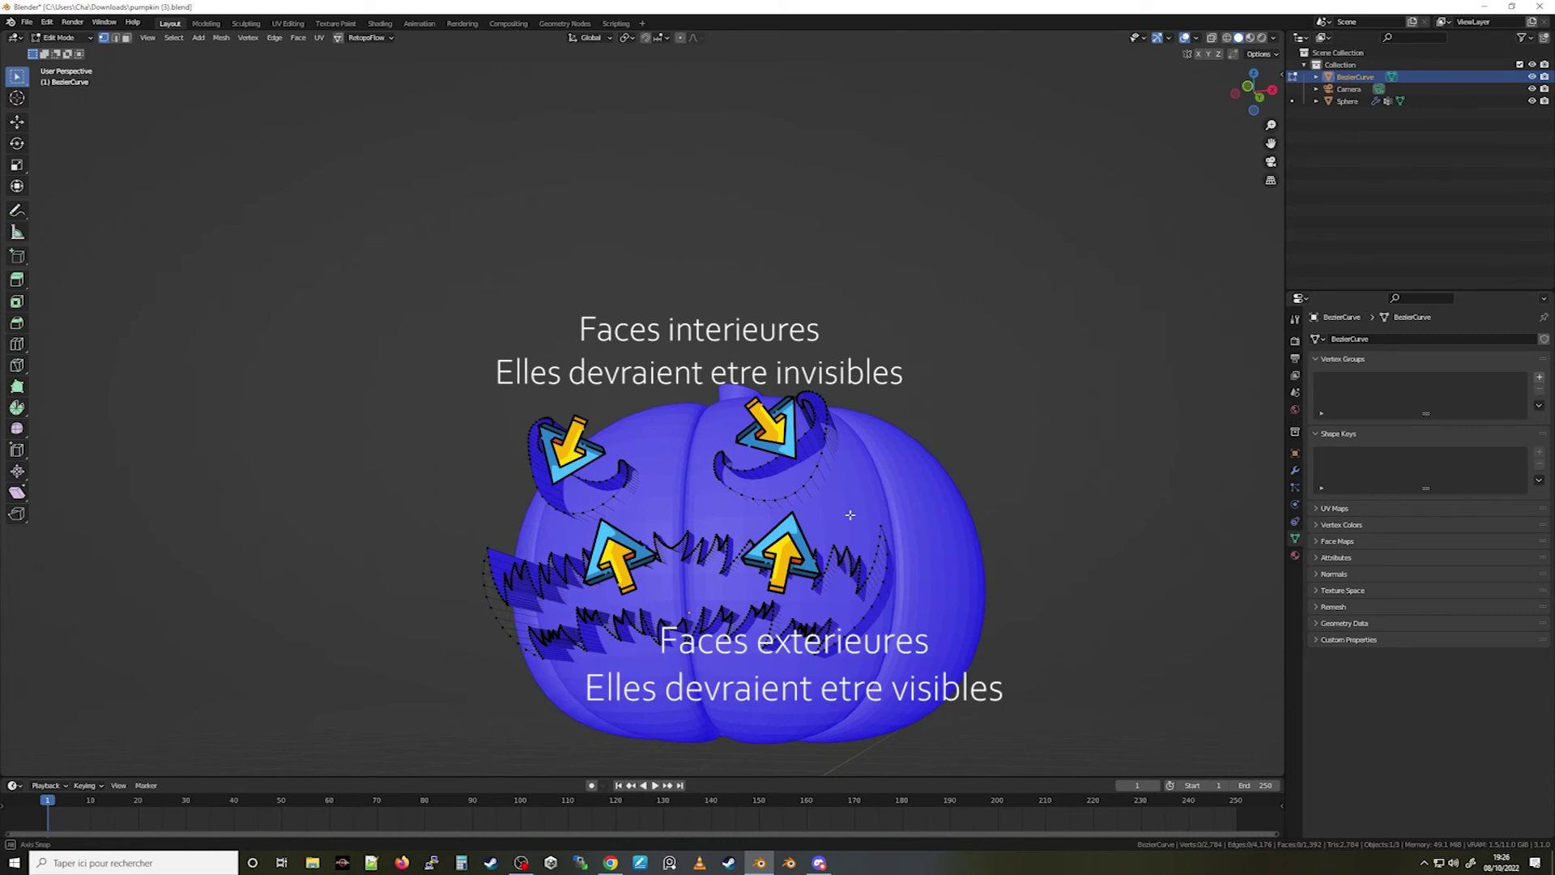
pyautogui.moveTo(850, 516); pyautogui.dragTo(843, 609, button='middle')
# Select the linked geometry of both eyes and recalculate its normals to face outward
pyautogui.press('l')
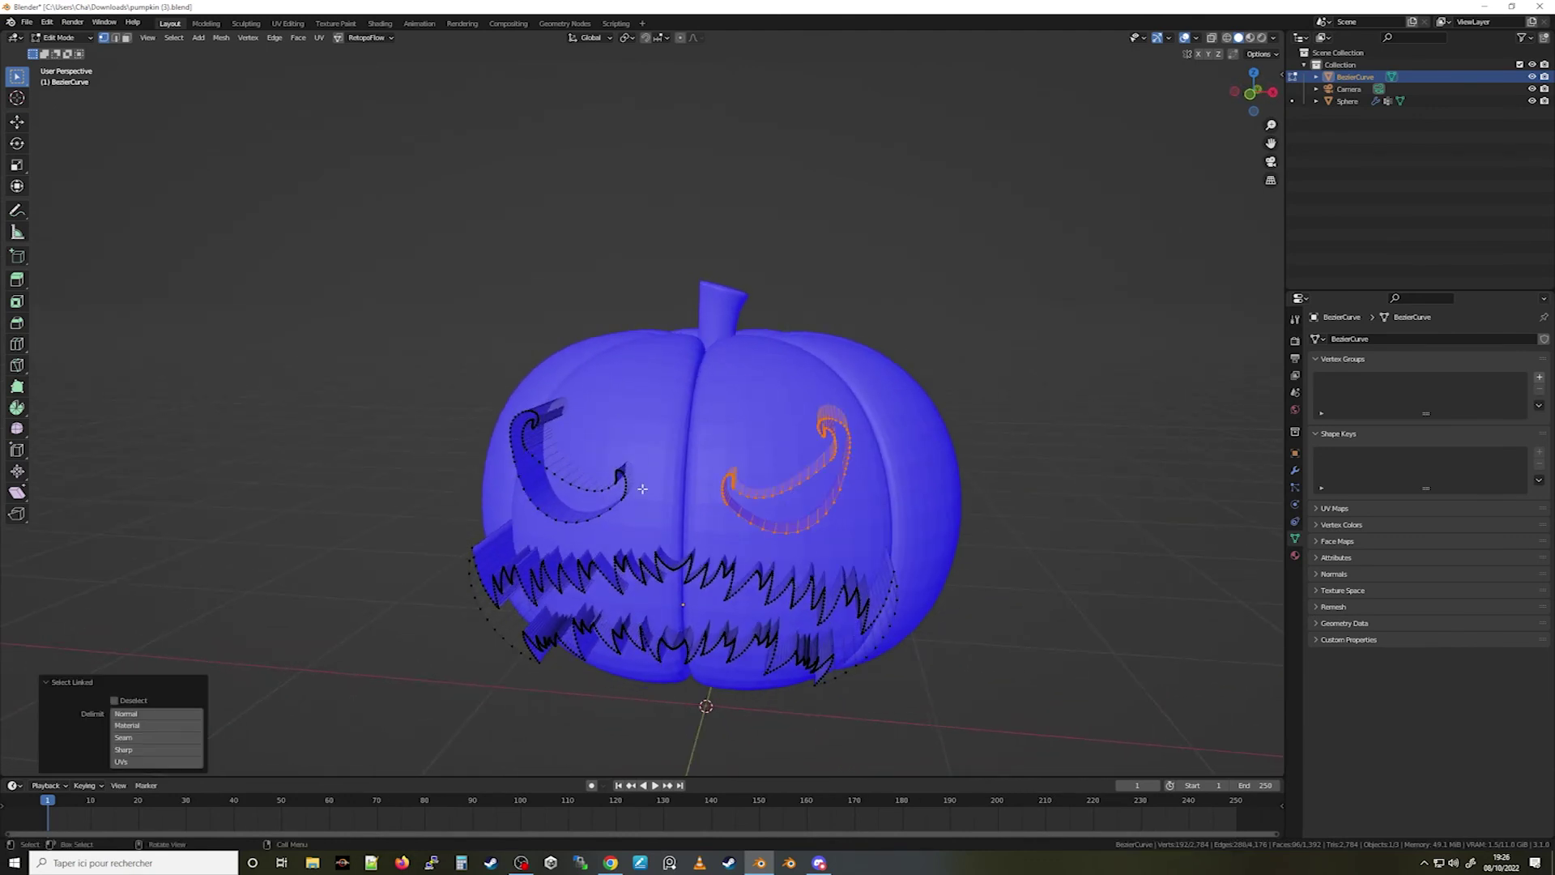
pyautogui.press('l')
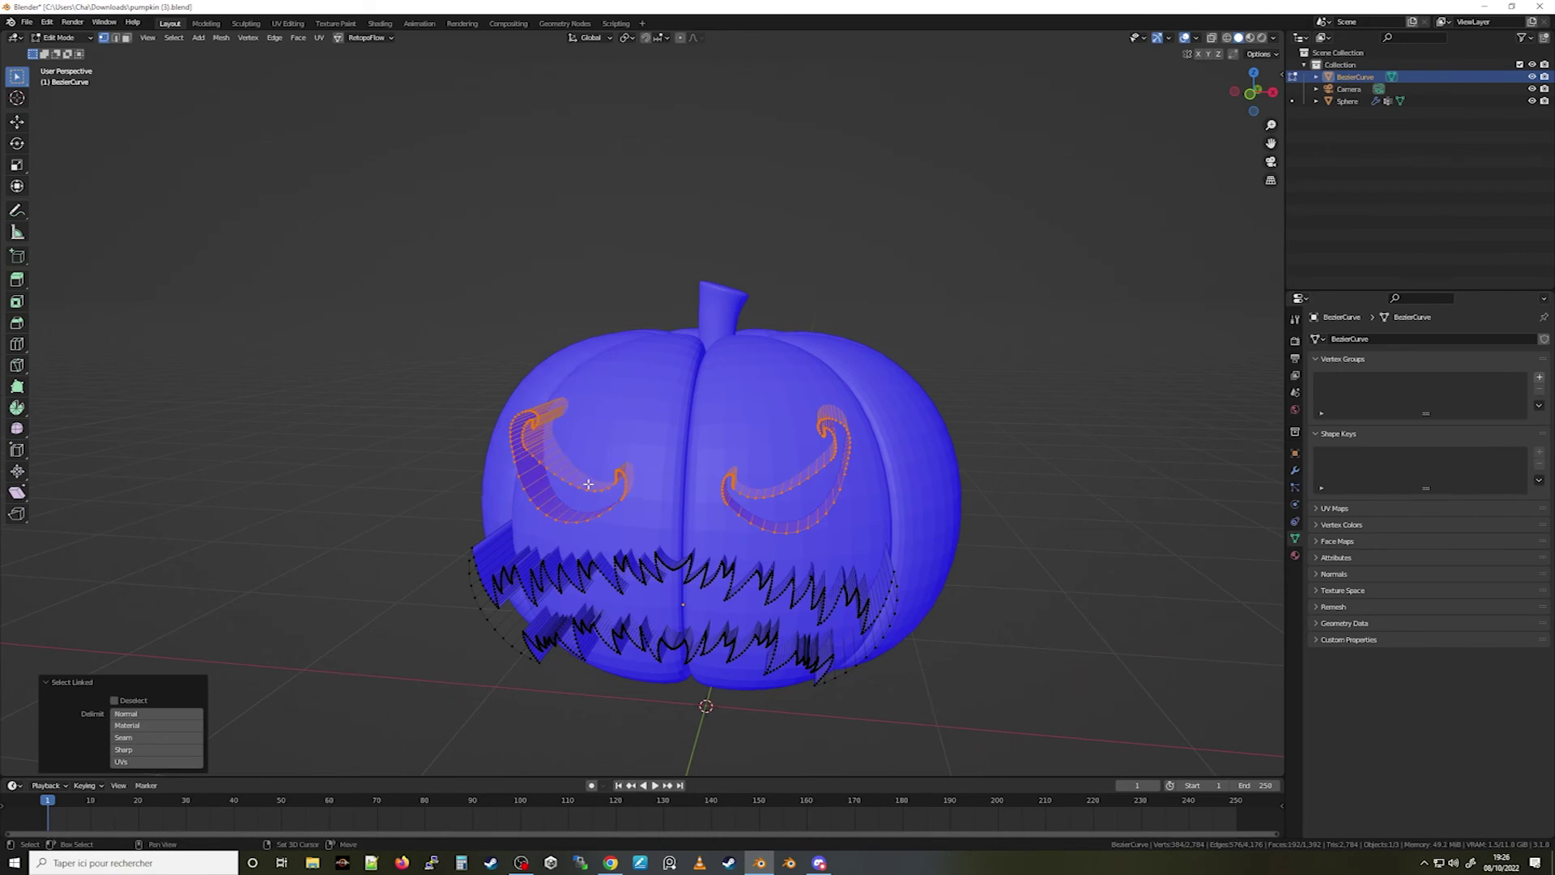
pyautogui.hotkey('shift', 'n')
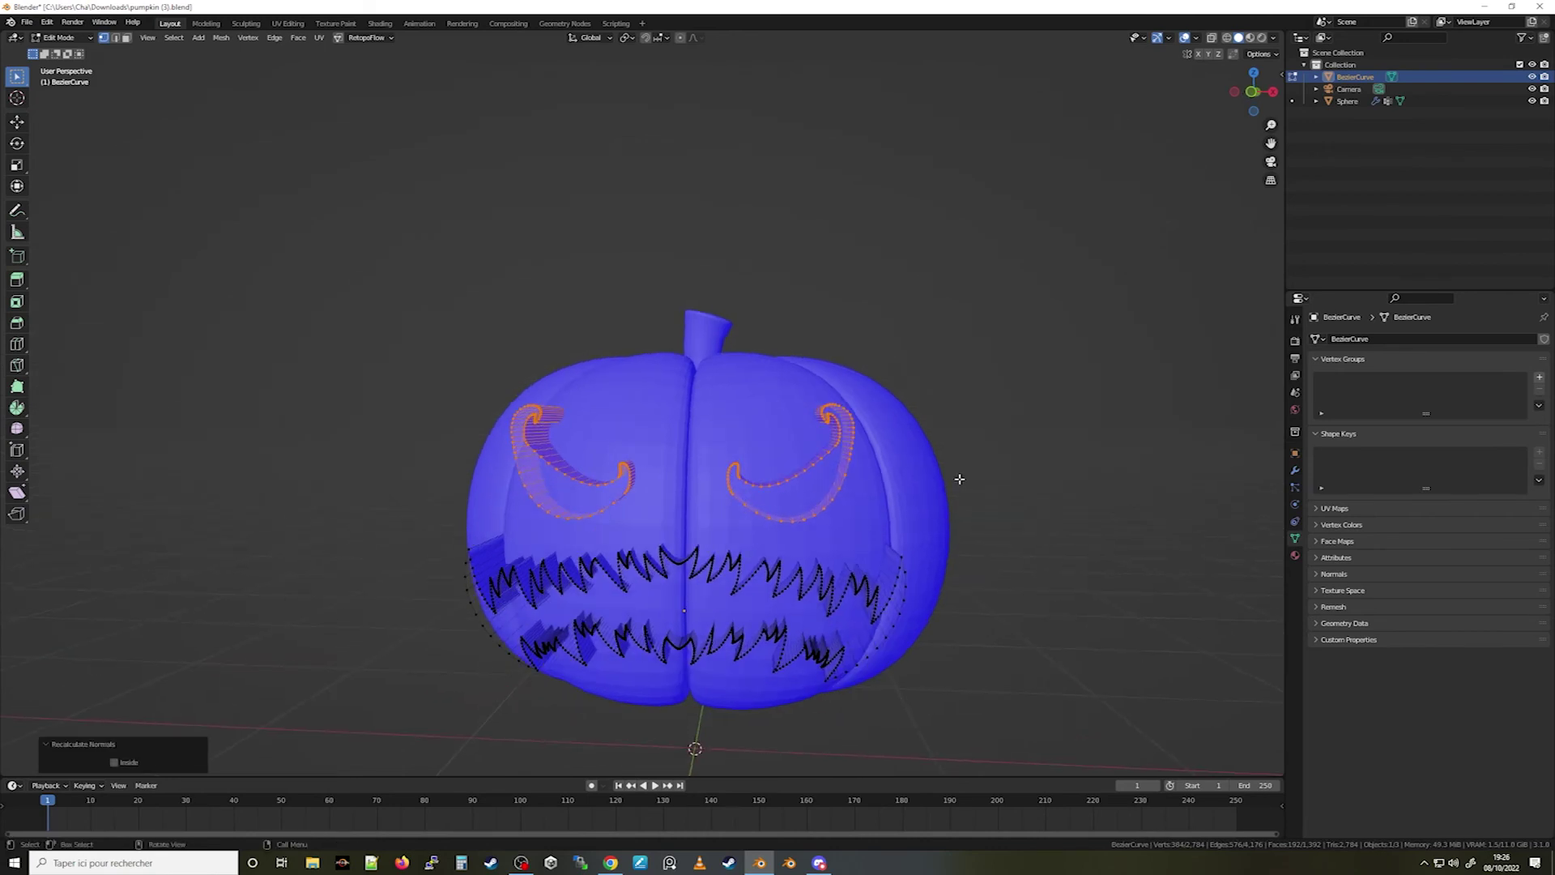
pyautogui.hotkey('alt', 'a')
pyautogui.moveTo(962, 483); pyautogui.dragTo(1005, 452, button='middle')
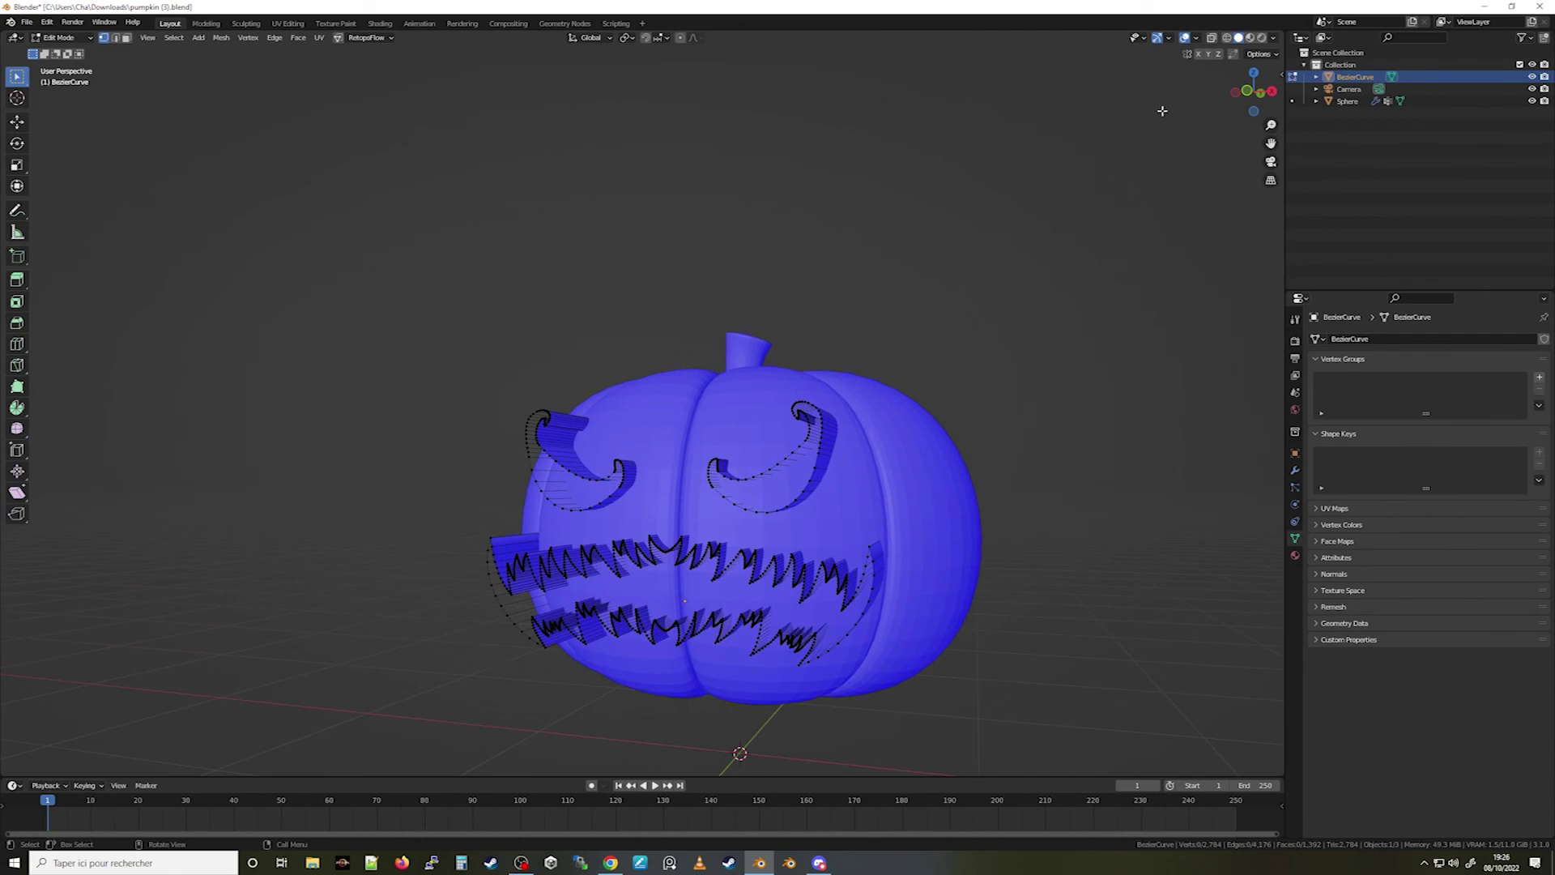
# Turn off Backface Culling and the Face Orientation overlay, and return to Object Mode
pyautogui.click(1274, 39)
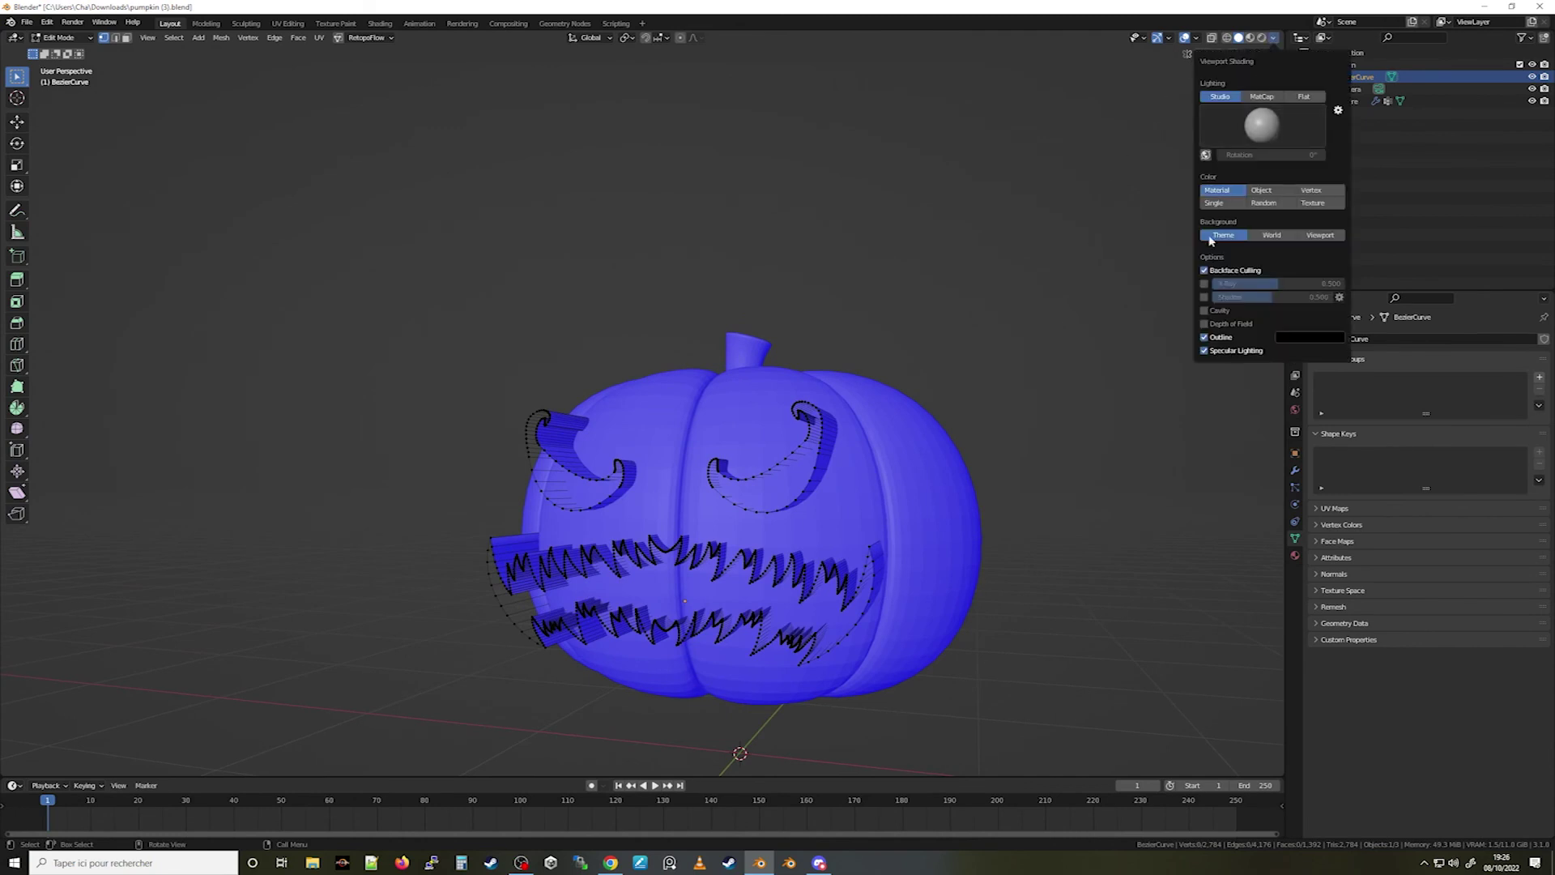
pyautogui.click(1203, 271)
pyautogui.moveTo(1012, 203); pyautogui.dragTo(1078, 194, button='middle')
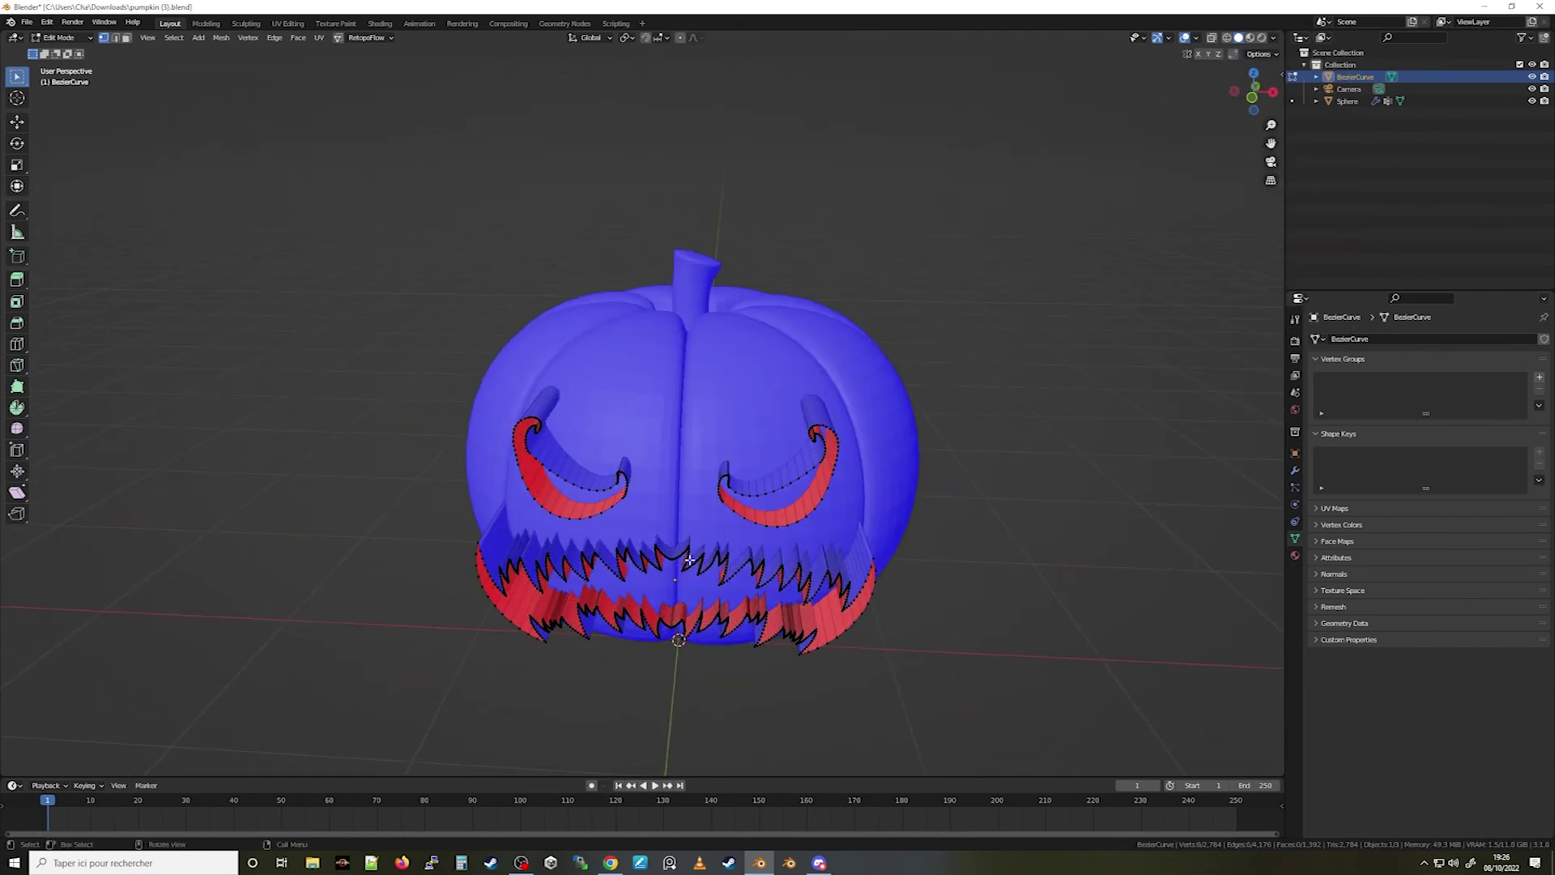
pyautogui.click(1198, 39)
pyautogui.click(1123, 271)
pyautogui.press('Tab')
# Subtract the face mesh from the pumpkin with a Bool Tool difference
pyautogui.moveTo(949, 562); pyautogui.dragTo(816, 391, button='middle')
pyautogui.keyDown('shift'); pyautogui.click(912, 465); pyautogui.keyUp('shift')
pyautogui.press('ctrl+KP_Subtract')
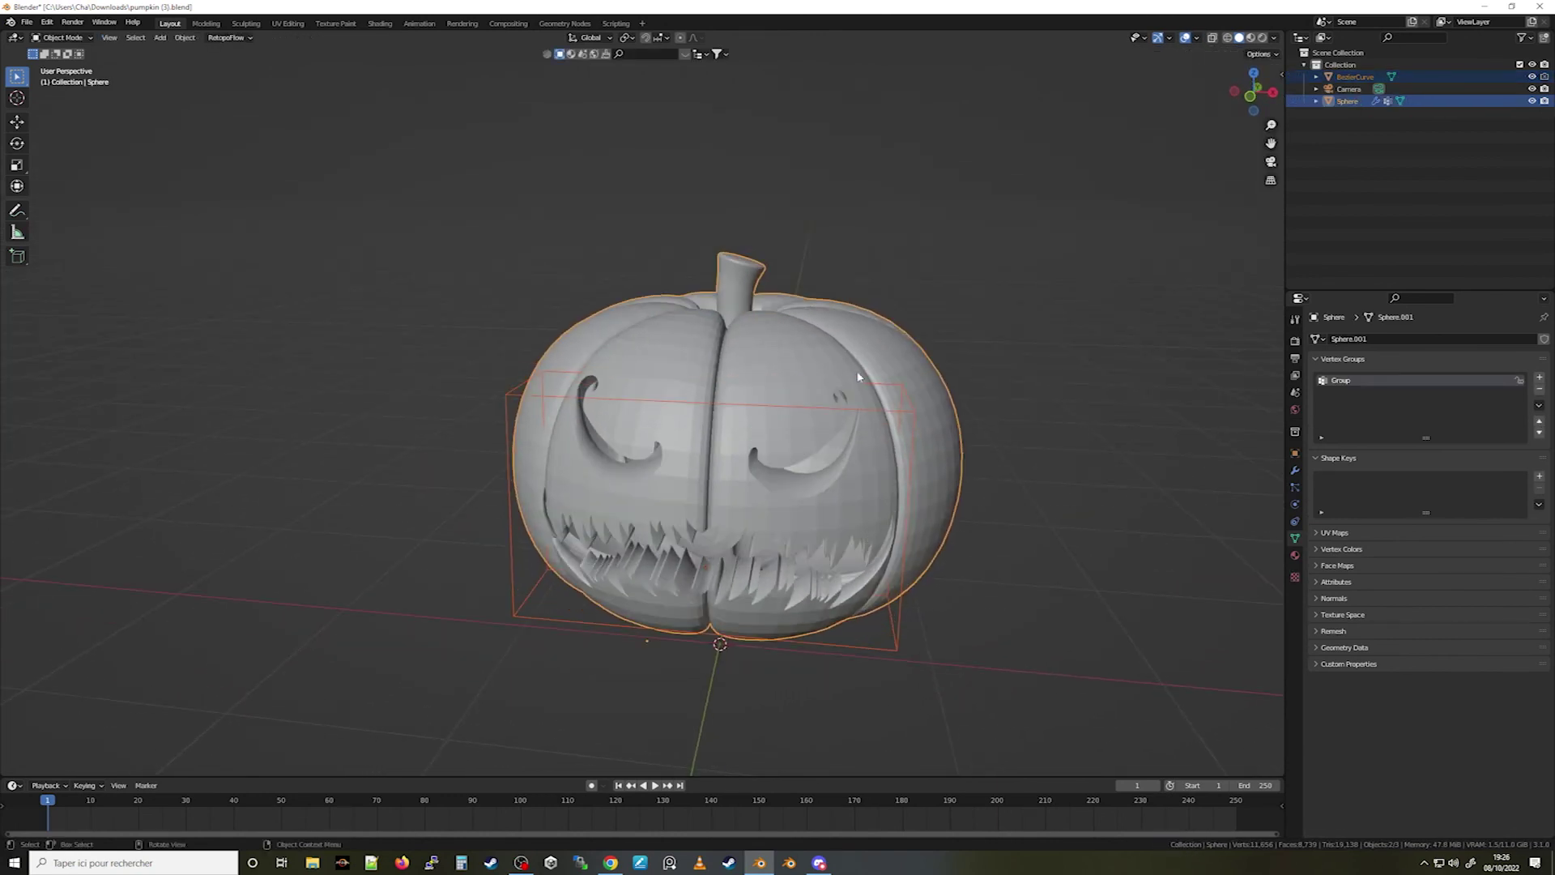
# Shade the carved pumpkin smooth and enable Auto Smooth in its normals settings
pyautogui.scroll(-2, 858, 377)
pyautogui.hotkey('alt', 'a')
pyautogui.click(915, 460)
pyautogui.rightClick(915, 460)
pyautogui.click(891, 409)
pyautogui.click(1361, 598)
pyautogui.click(1408, 616)
pyautogui.moveTo(1013, 510)
pyautogui.mouseDown(button='middle')
pyautogui.moveTo(877, 495)
pyautogui.moveTo(887, 278)
pyautogui.mouseUp(button='middle')
# Enable Self Intersection in the solver options of the pumpkin's Boolean modifier, and switch the solver to Fast
pyautogui.click(1296, 470)
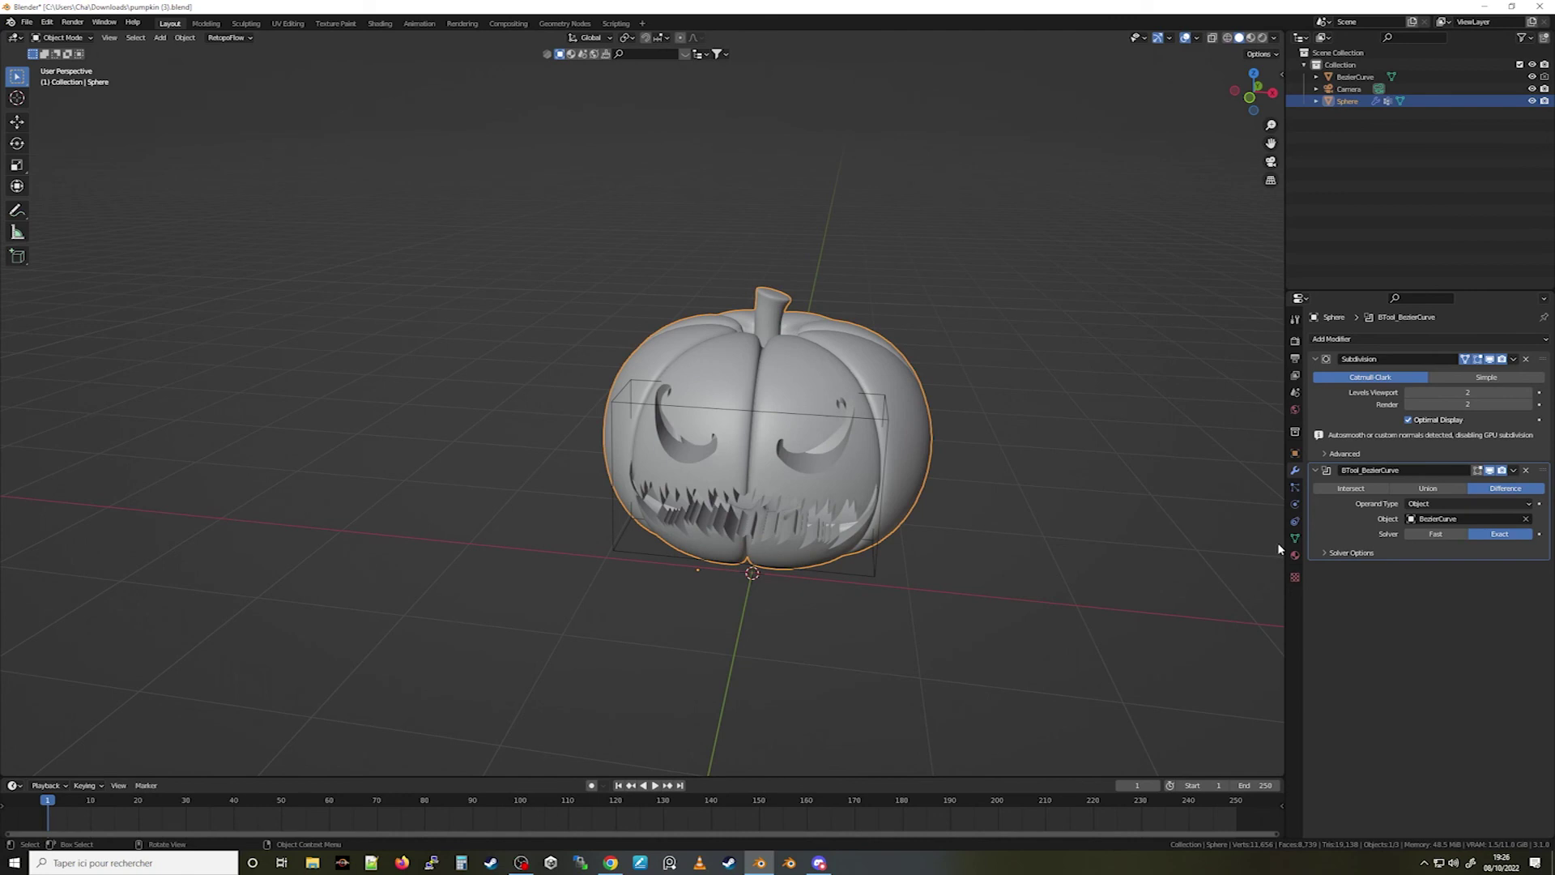
pyautogui.click(1359, 555)
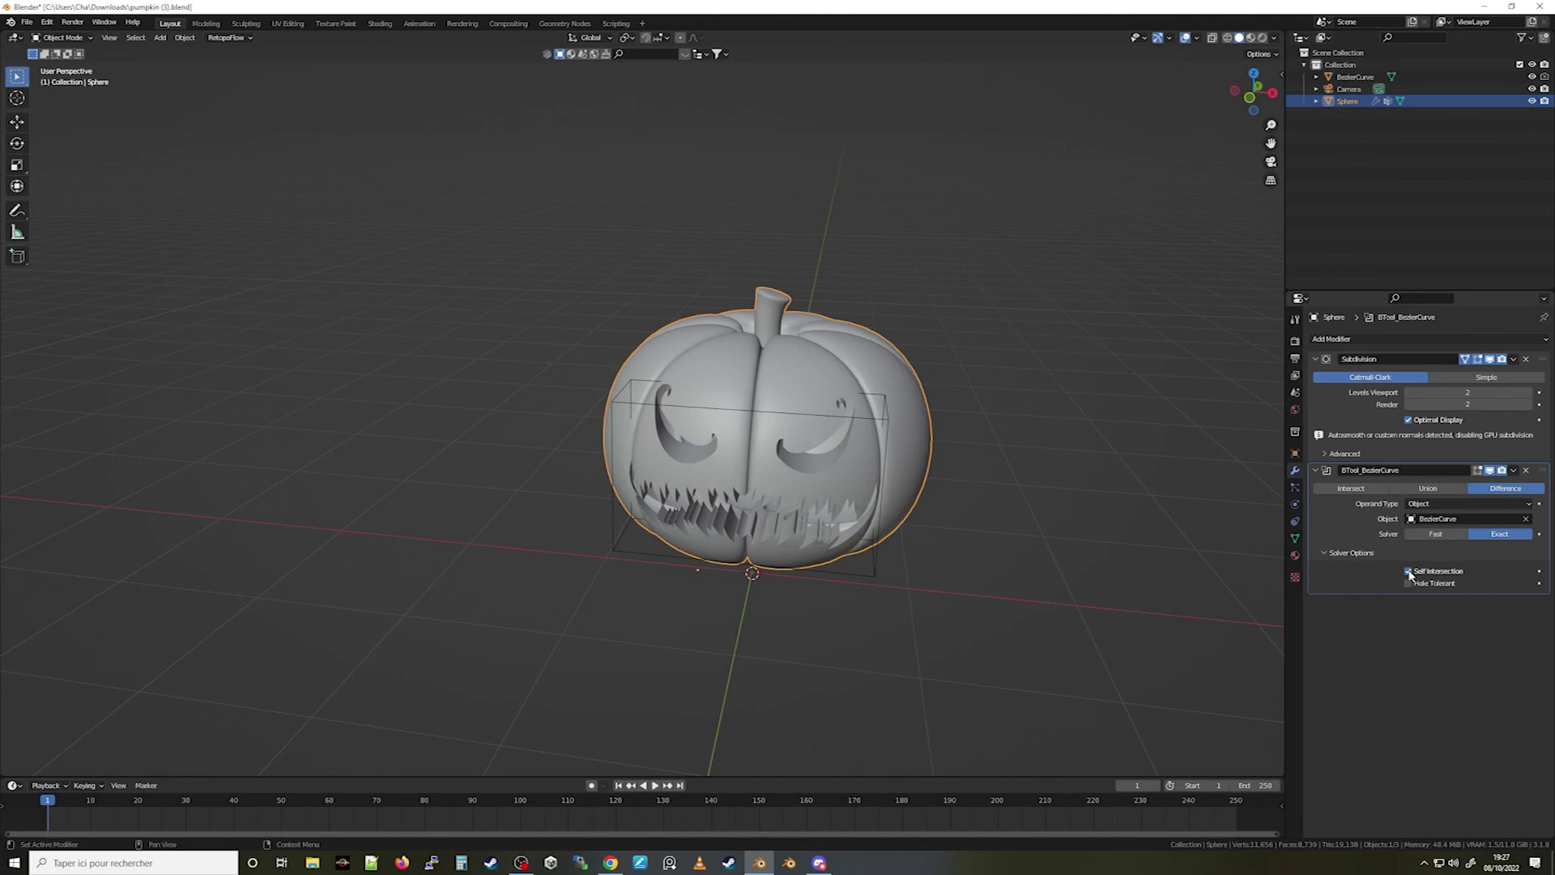
pyautogui.click(1432, 535)
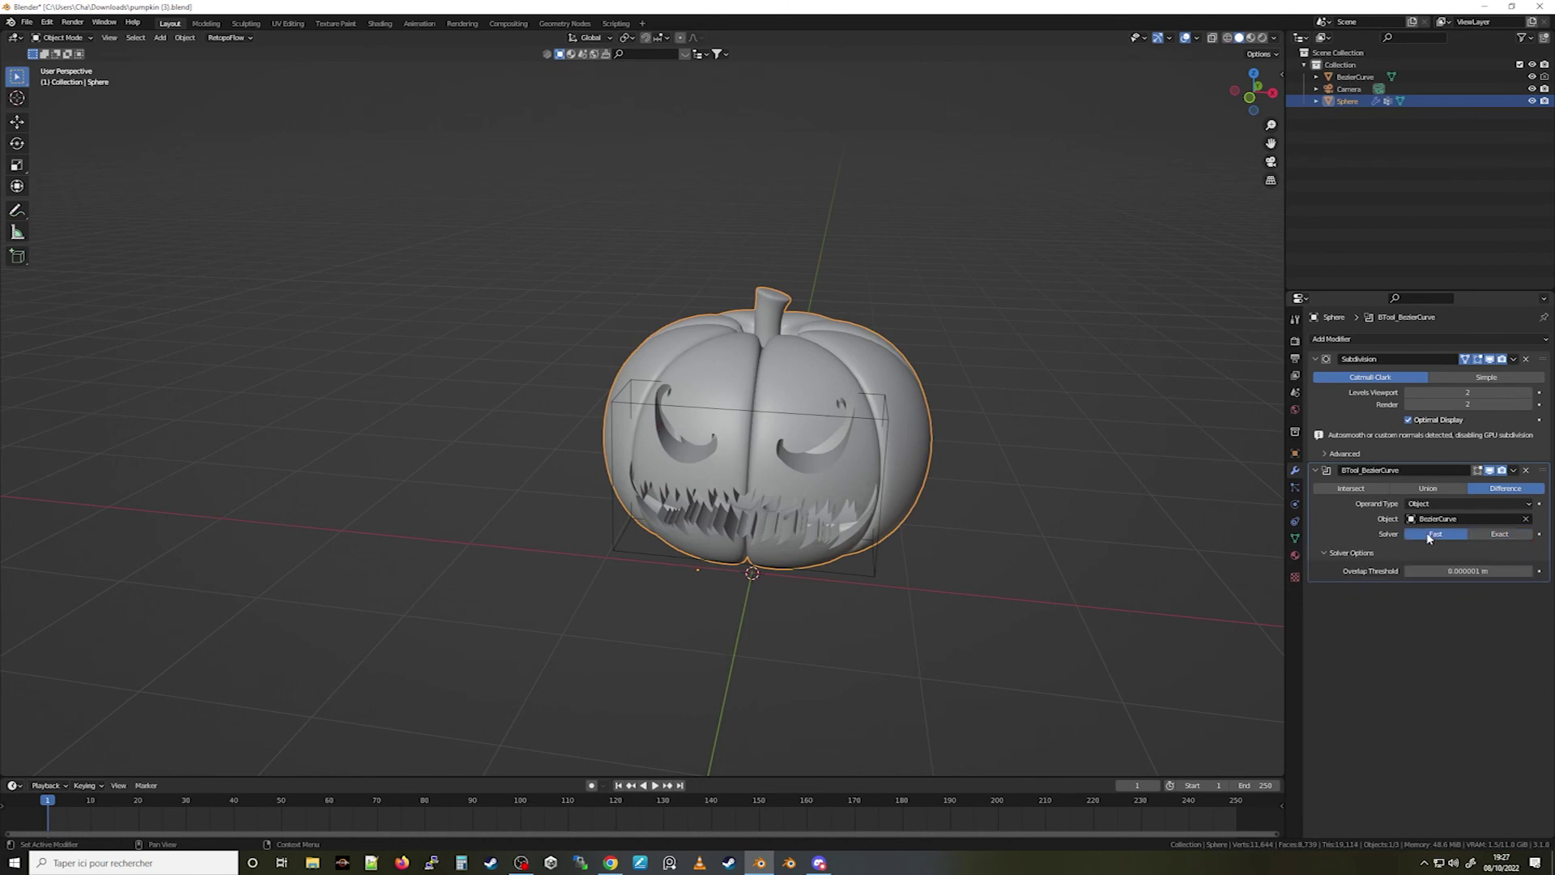